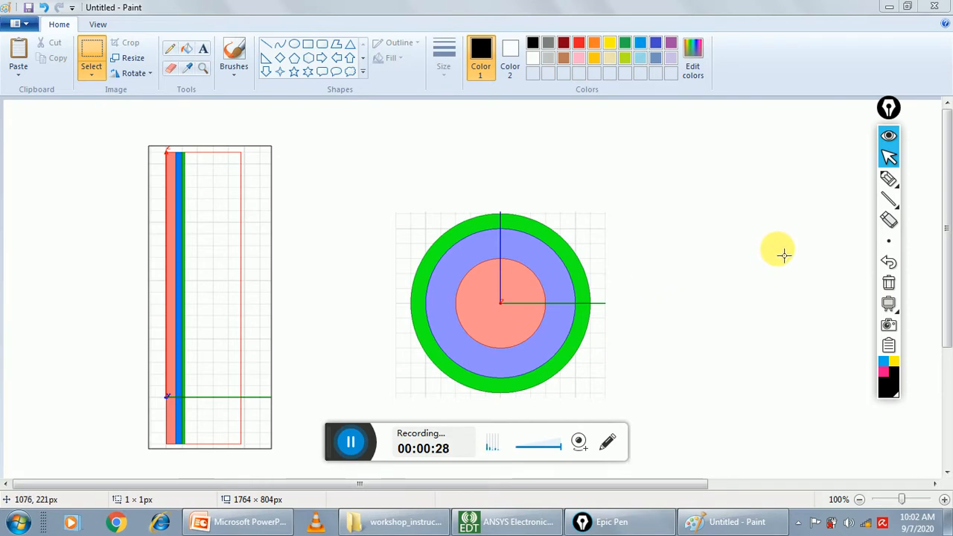
Annotate the cross-section with the pen: label the X and Y axes, and mark the regions Inner, air gap and Outer with arrows
click(888, 182)
mouse_move(627, 297)
mouse_down()
mouse_move(648, 322)
mouse_move(630, 322)
mouse_up()
mouse_move(491, 180)
mouse_down()
mouse_move(502, 197)
mouse_move(495, 216)
mouse_up()
mouse_move(516, 285)
mouse_down()
mouse_move(616, 225)
mouse_move(616, 245)
mouse_up()
mouse_move(643, 212)
mouse_down()
mouse_move(648, 236)
mouse_move(645, 206)
mouse_move(653, 230)
mouse_move(671, 219)
mouse_move(694, 229)
mouse_move(726, 201)
mouse_up()
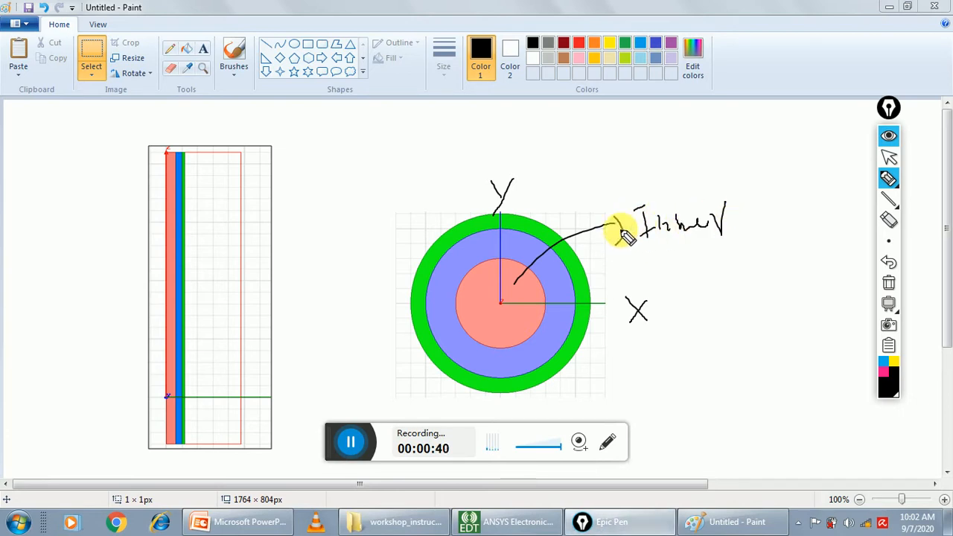
mouse_move(524, 251)
mouse_down()
mouse_move(586, 186)
mouse_move(626, 166)
mouse_move(645, 176)
mouse_move(646, 158)
mouse_move(701, 176)
mouse_move(717, 149)
mouse_move(692, 196)
mouse_up()
drag(572, 352, 634, 377)
mouse_move(693, 373)
mouse_down()
mouse_move(675, 385)
mouse_move(686, 395)
mouse_move(732, 409)
mouse_move(745, 388)
mouse_move(761, 408)
mouse_up()
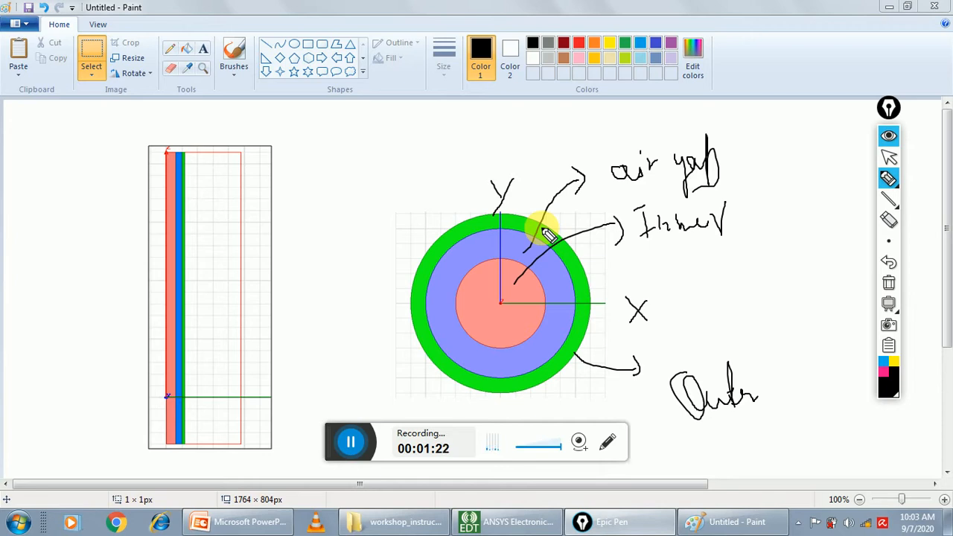
Switch to the ANSYS Electronics Desktop window, maximize it and clear all pen annotations from the screen
click(889, 157)
click(394, 522)
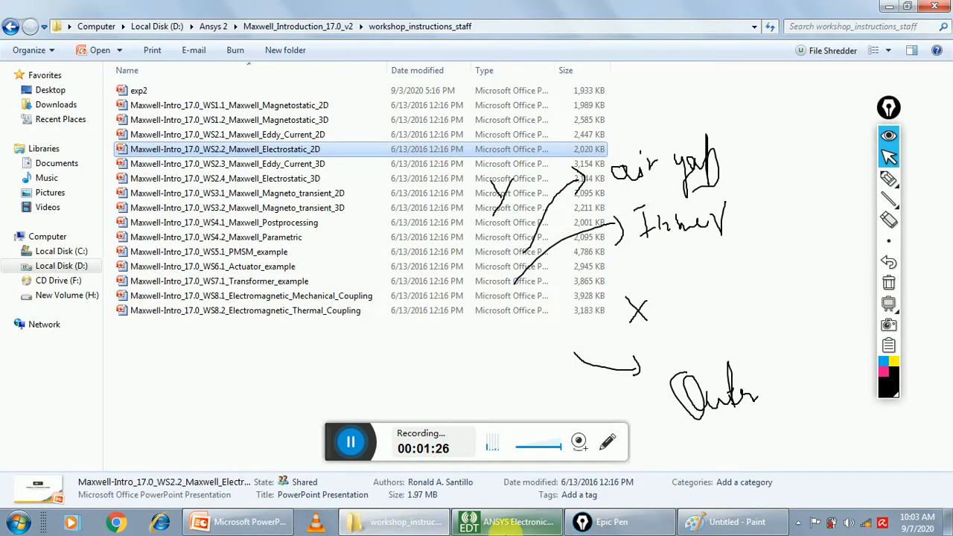
click(514, 523)
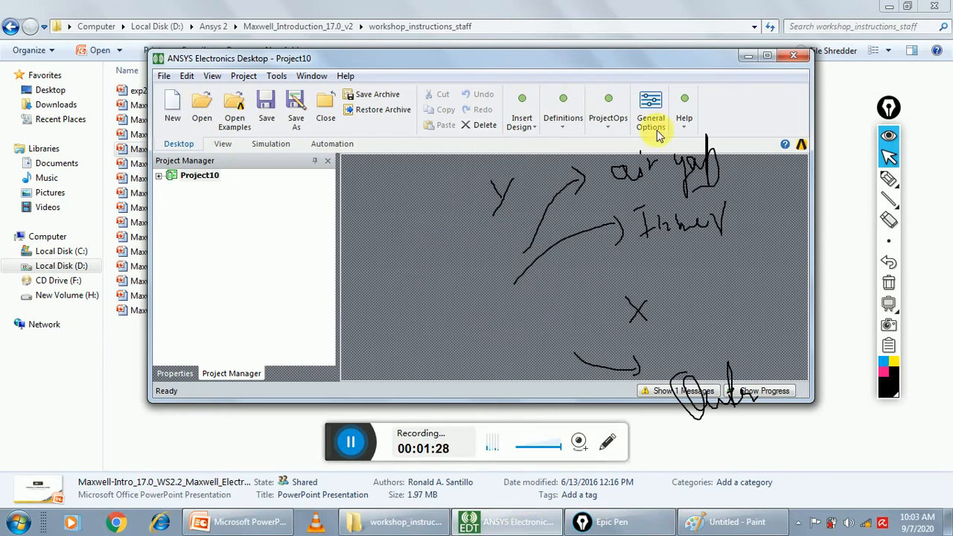
double_click(654, 60)
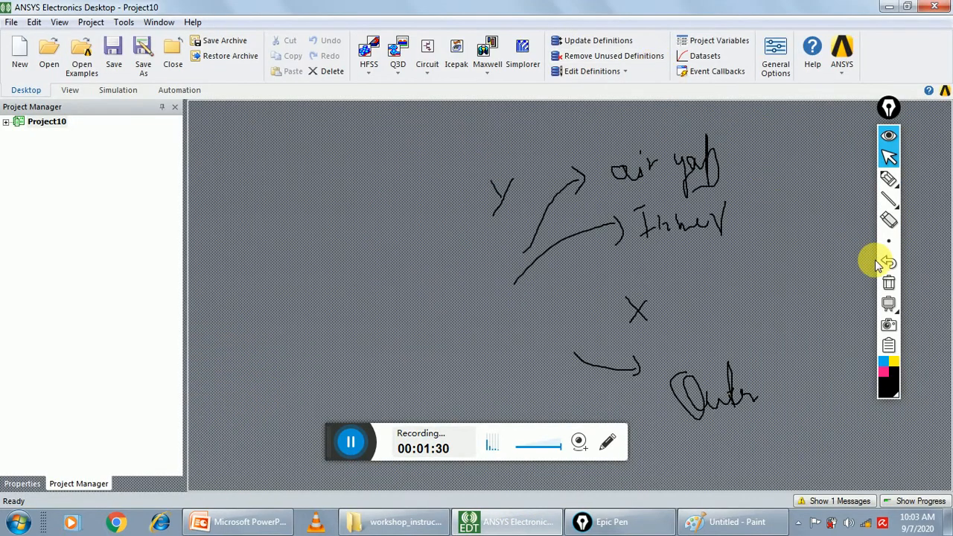
click(888, 241)
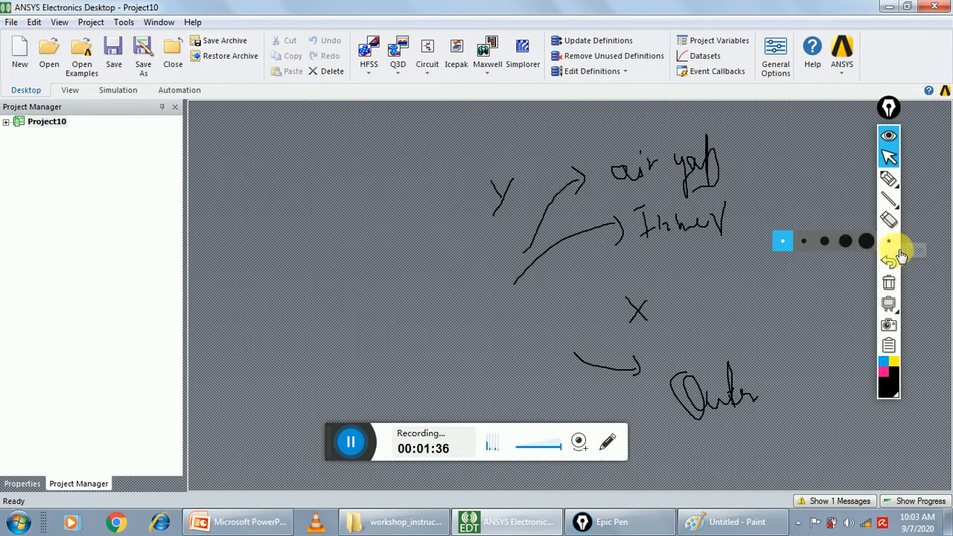
click(889, 283)
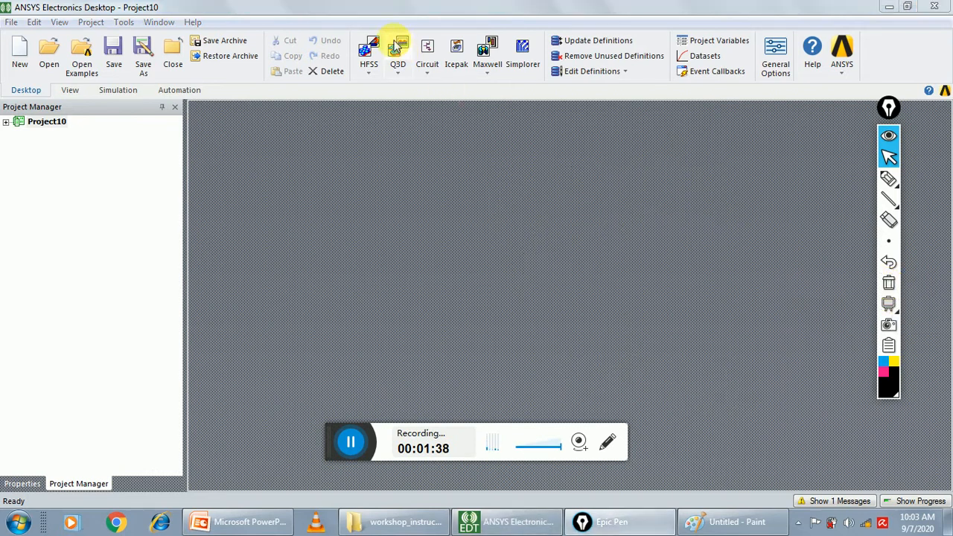
Insert a Maxwell 2D design into the project and open its solution type settings
click(497, 78)
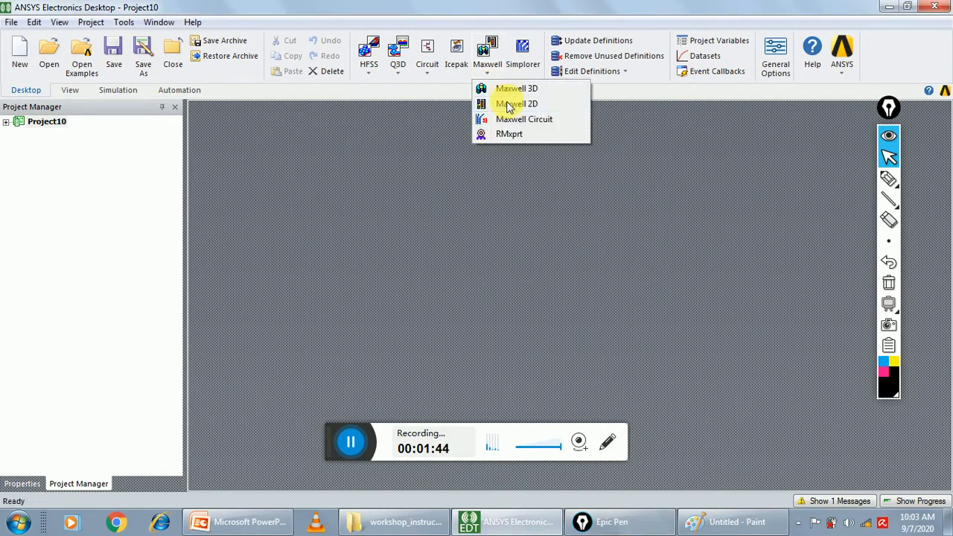
click(509, 105)
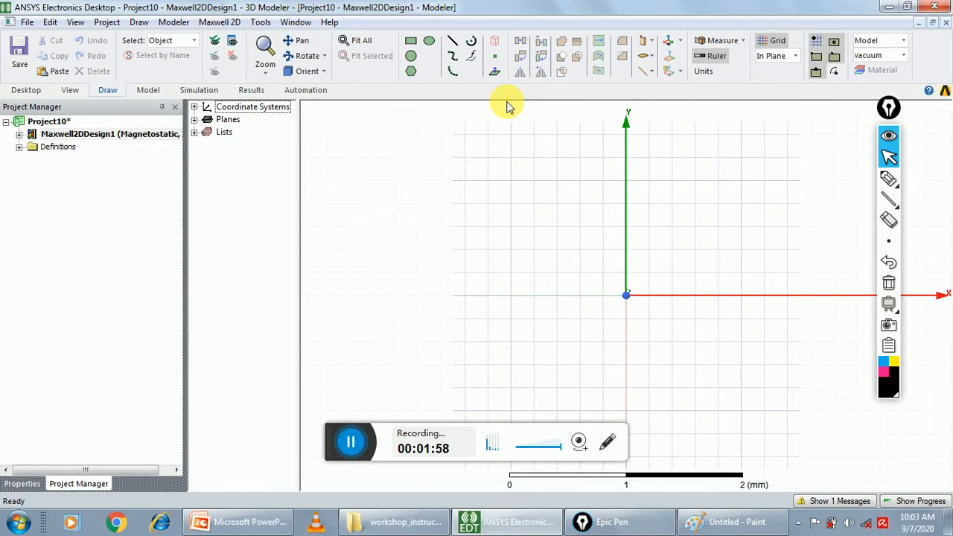
click(224, 23)
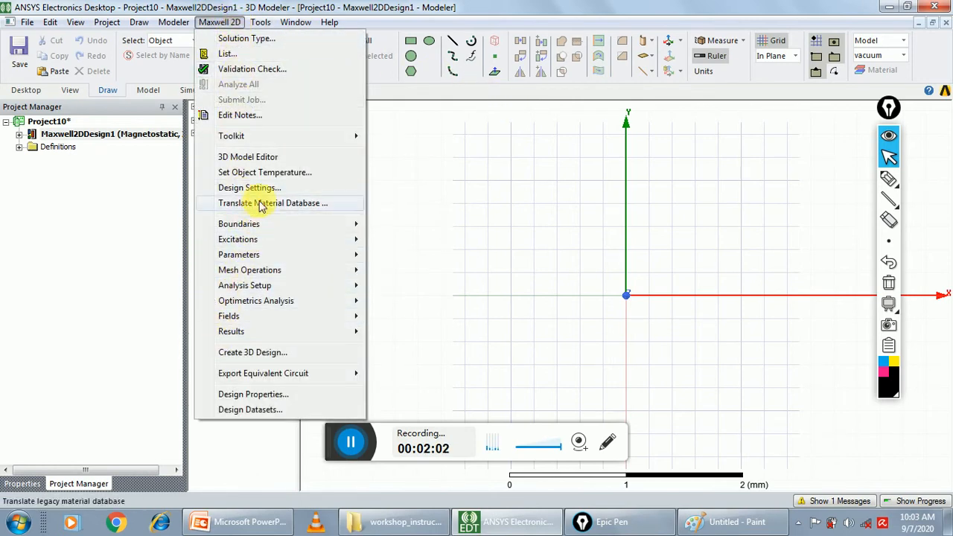
click(246, 39)
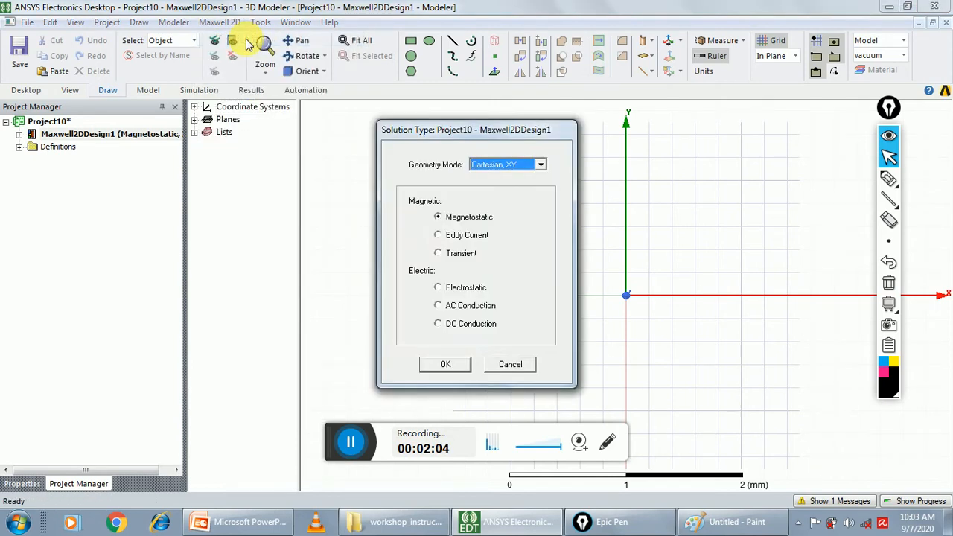
Underline the geometry mode label and tick the Electrostatic option with the annotation pen
click(889, 179)
mouse_move(395, 170)
mouse_down()
mouse_move(456, 186)
mouse_move(468, 178)
mouse_up()
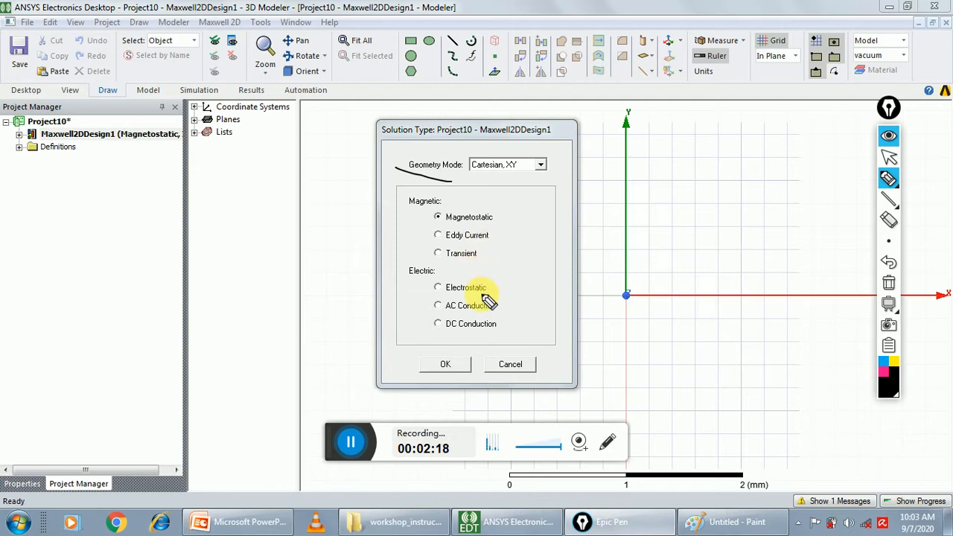
drag(492, 286, 517, 279)
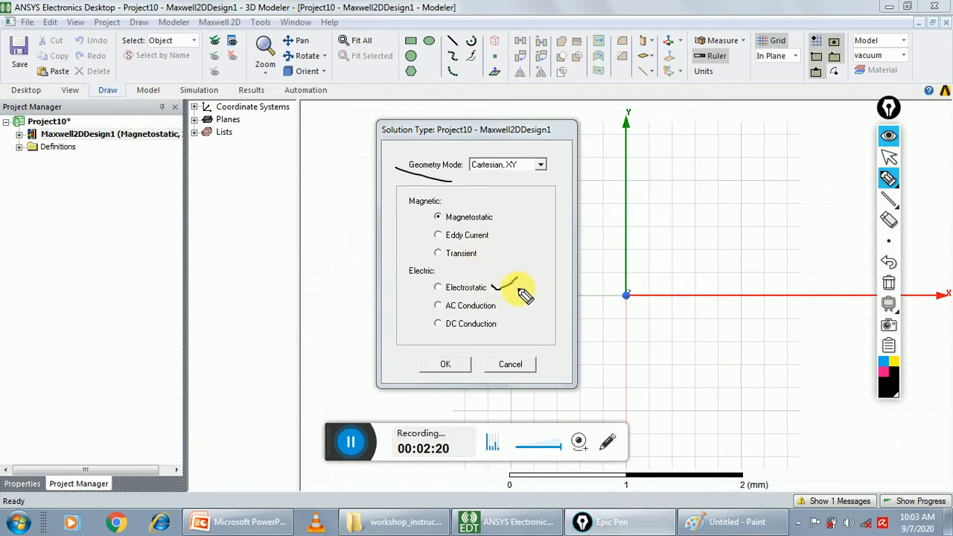
Set the design's solution type to Electrostatic and clear the pen marks from the screen
click(889, 156)
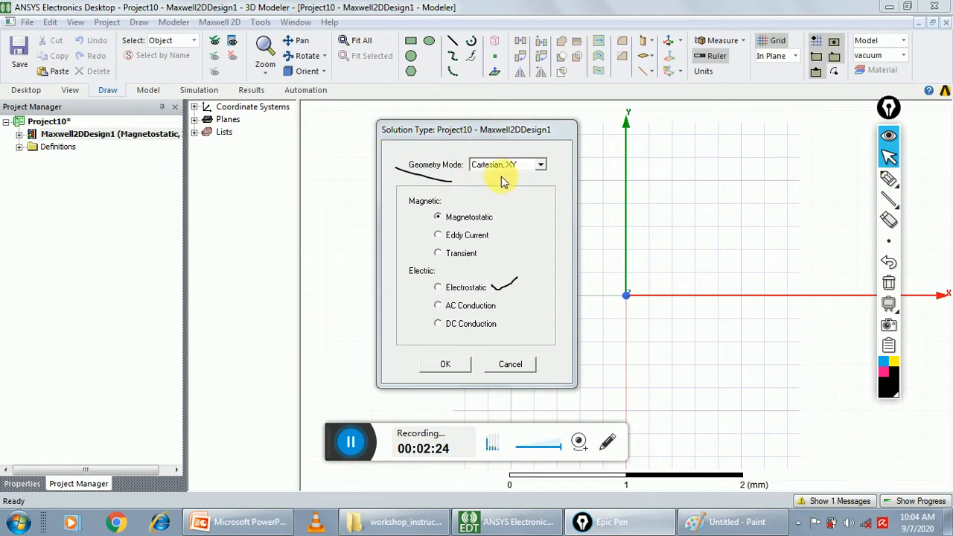
click(438, 289)
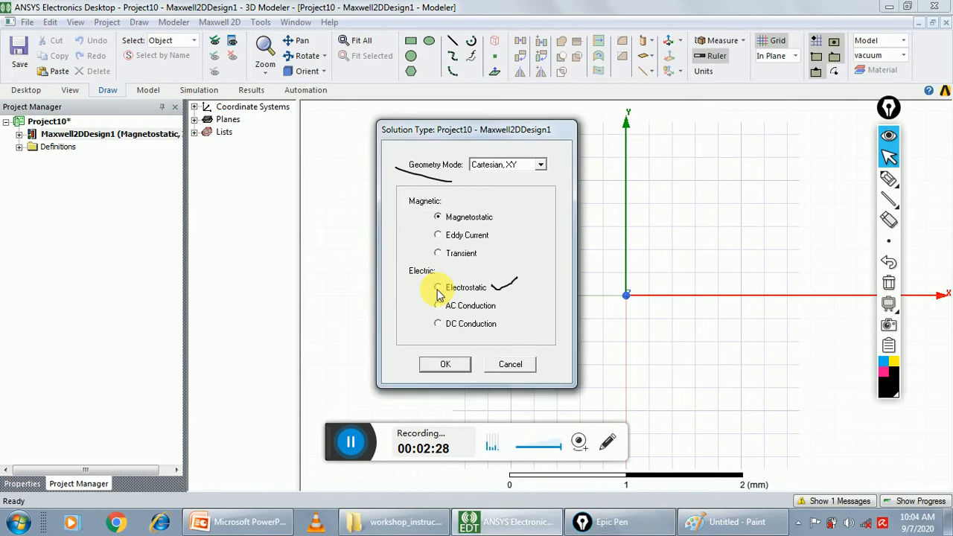
click(446, 364)
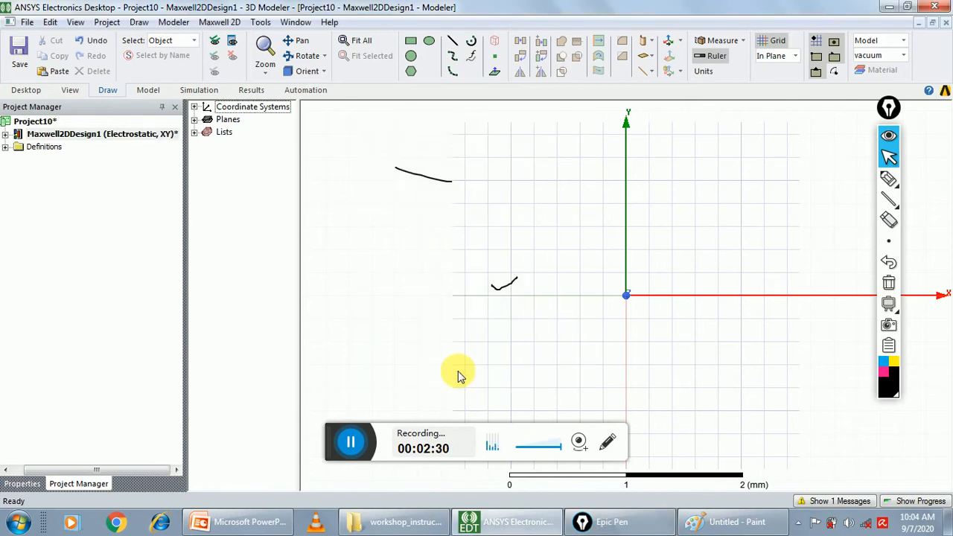
click(889, 285)
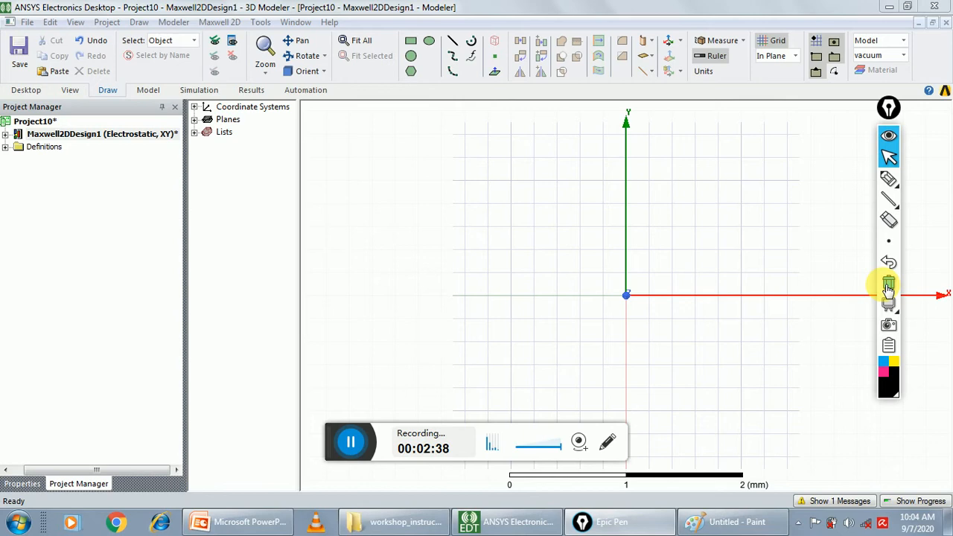
Draw a circle centred at the origin (0, 0, 0) with a radius of 0.5 mm
mouse_move(888, 197)
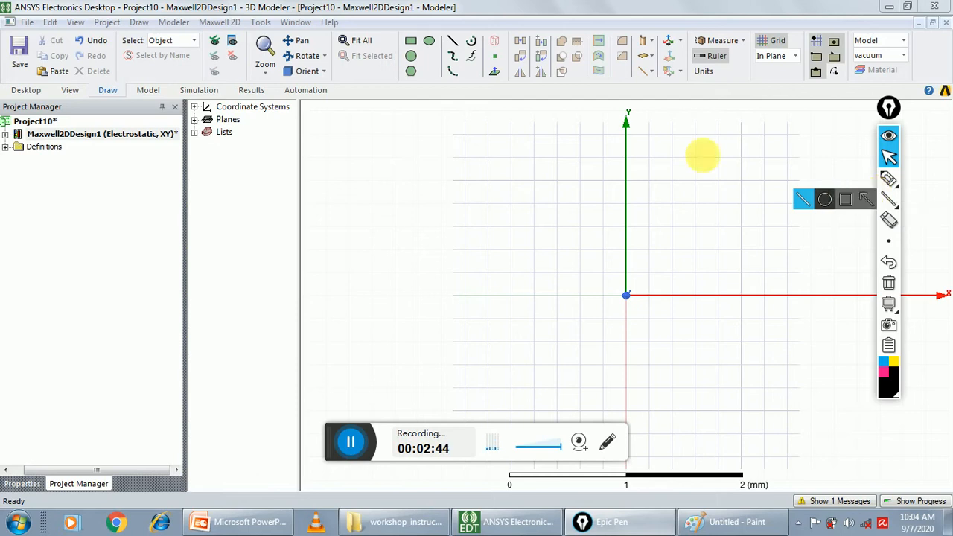
click(138, 21)
click(158, 136)
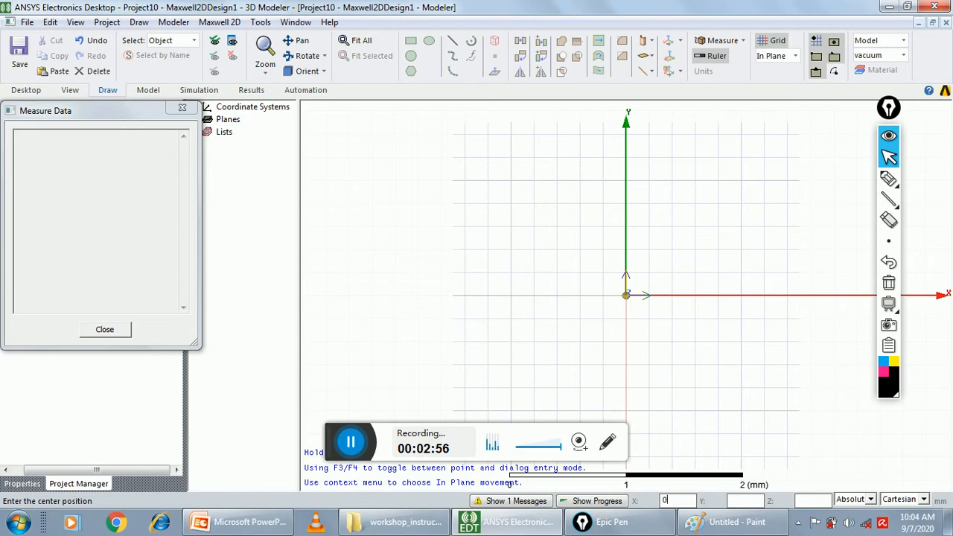
key(Return)
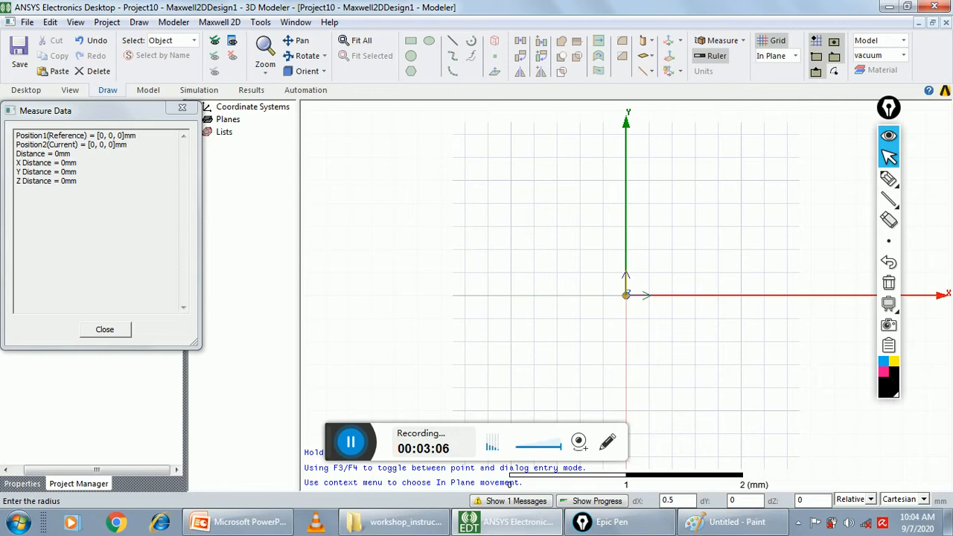
key(Tab)
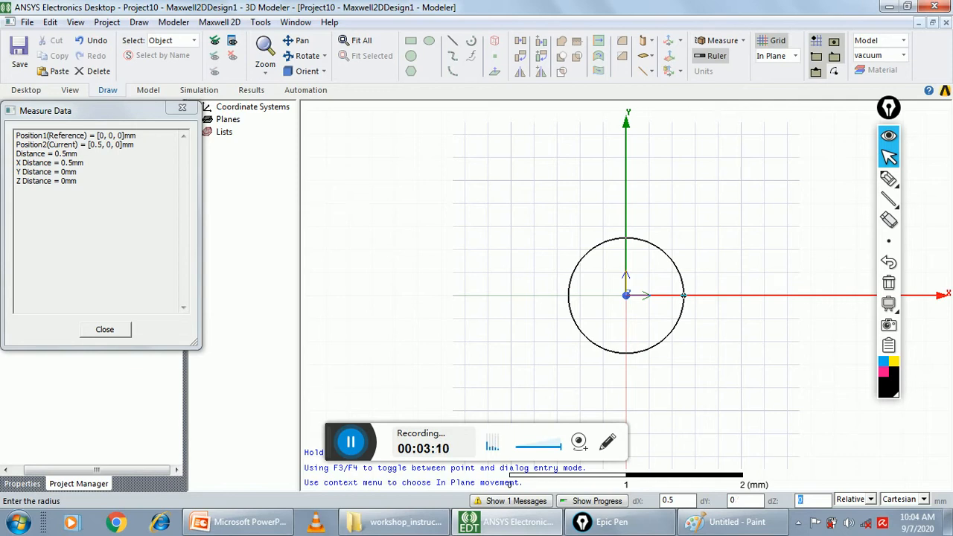
key(Return)
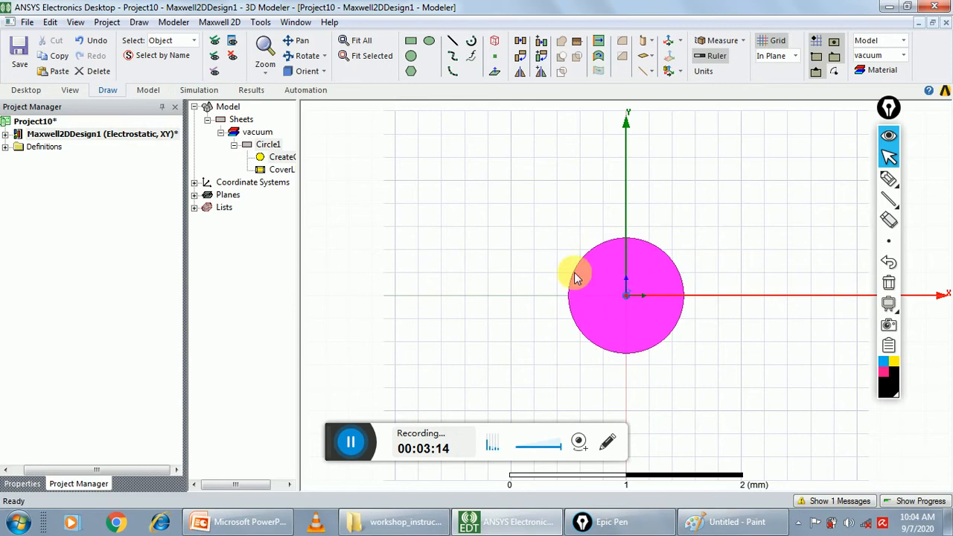
Draw a pen arrow from the circle to its entry in the model tree
click(888, 179)
mouse_move(634, 252)
mouse_down()
mouse_move(377, 131)
mouse_move(291, 132)
mouse_move(277, 143)
mouse_up()
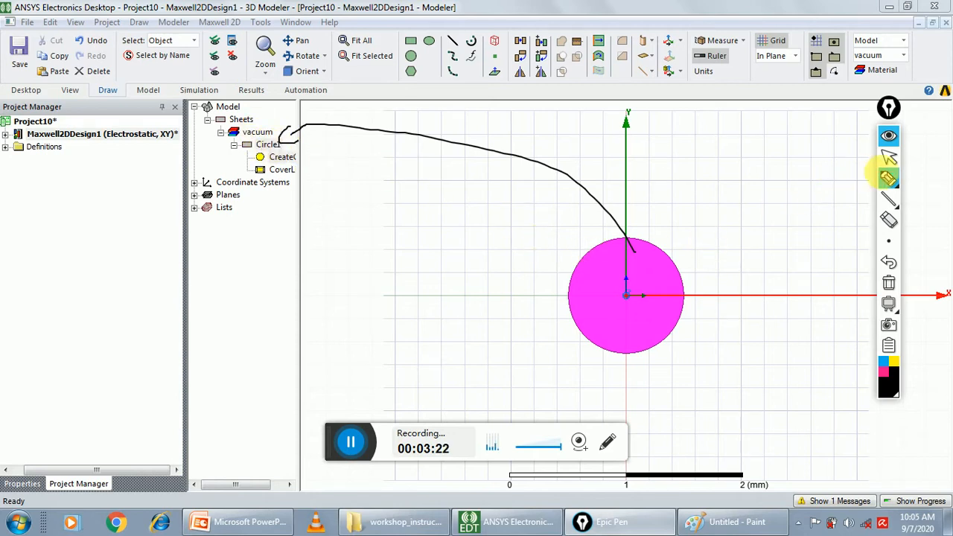
click(886, 156)
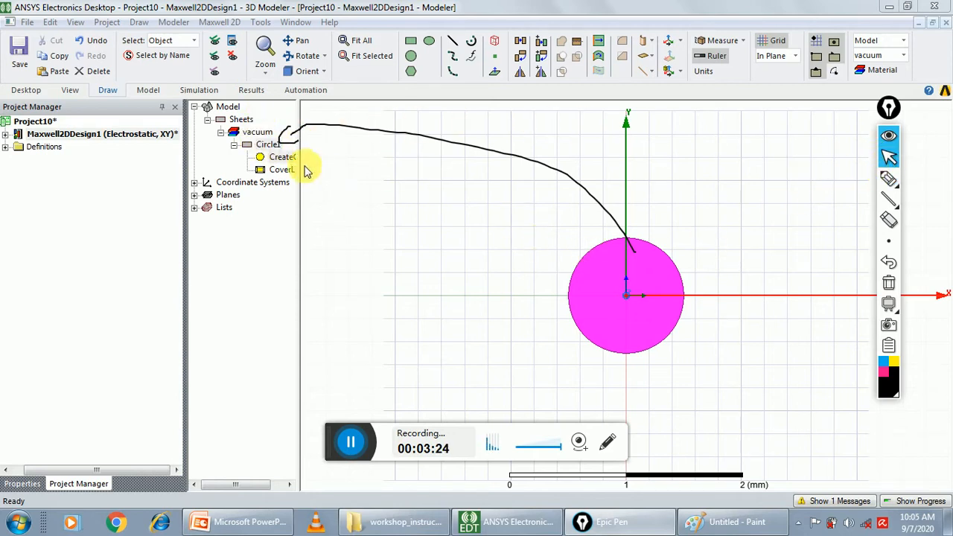
Open the circle's properties and rename it inner
double_click(265, 145)
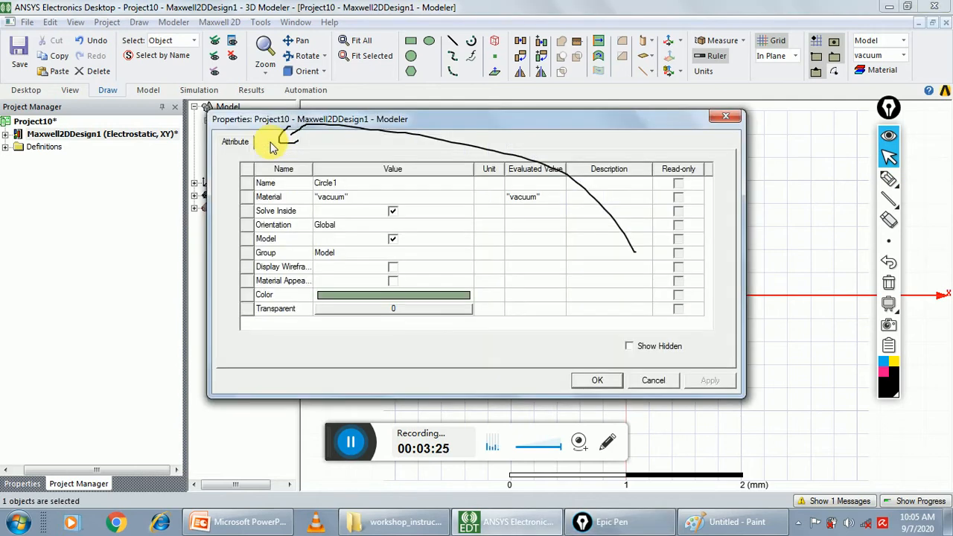
click(346, 187)
double_click(348, 187)
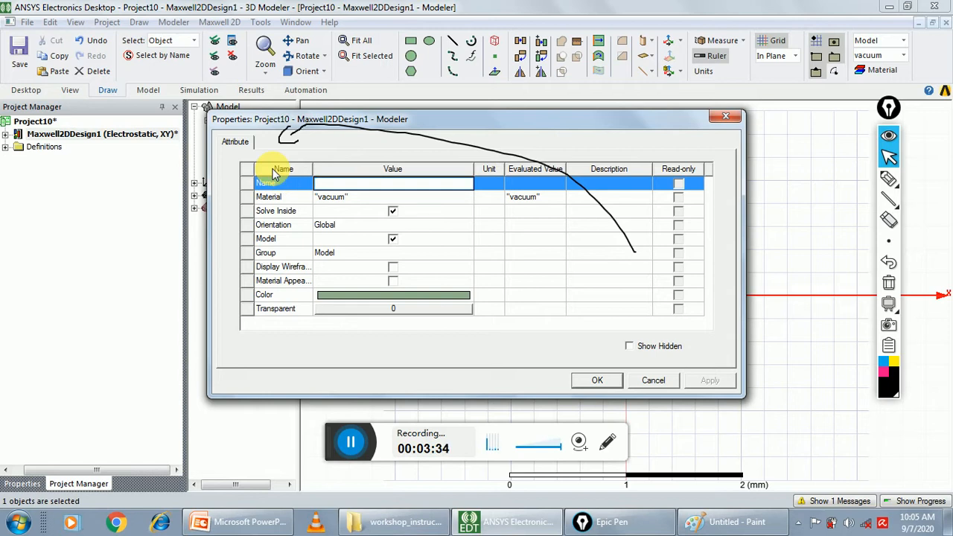
text(ner)
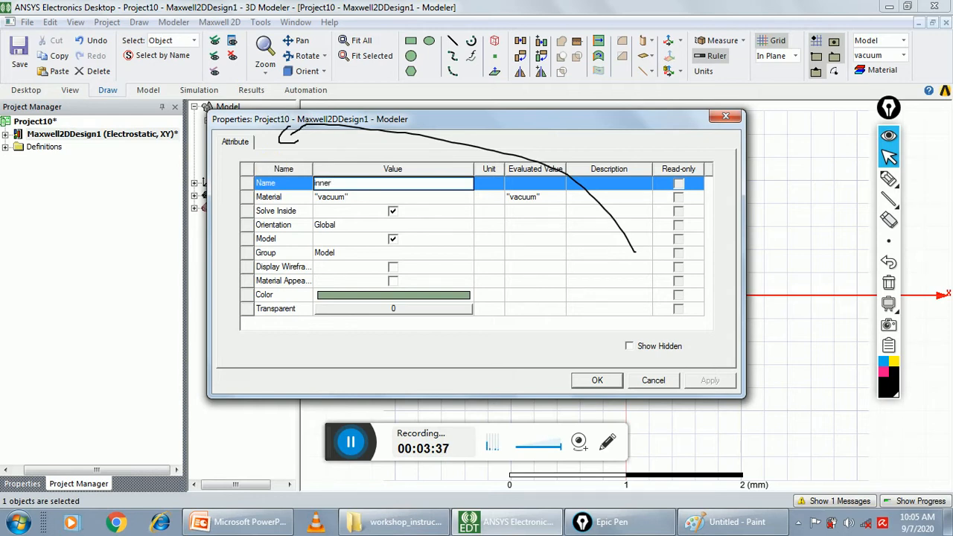
Search the material library for copper and assign it to the inner circle
click(351, 197)
click(337, 212)
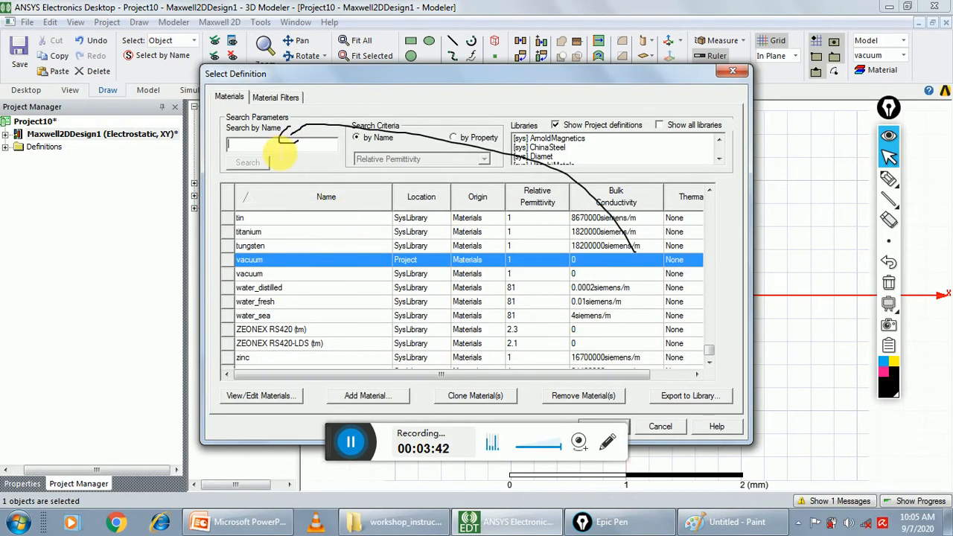
text(c)
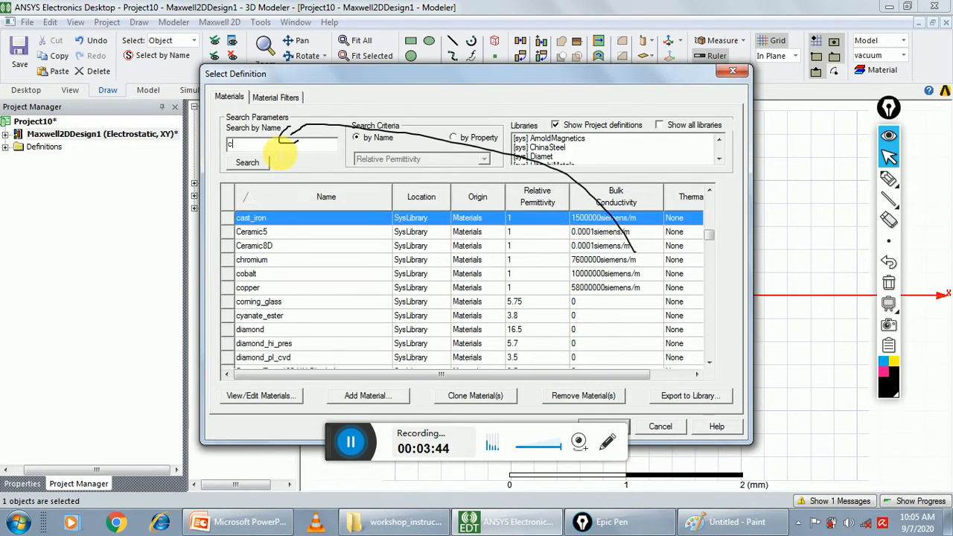
text(opp)
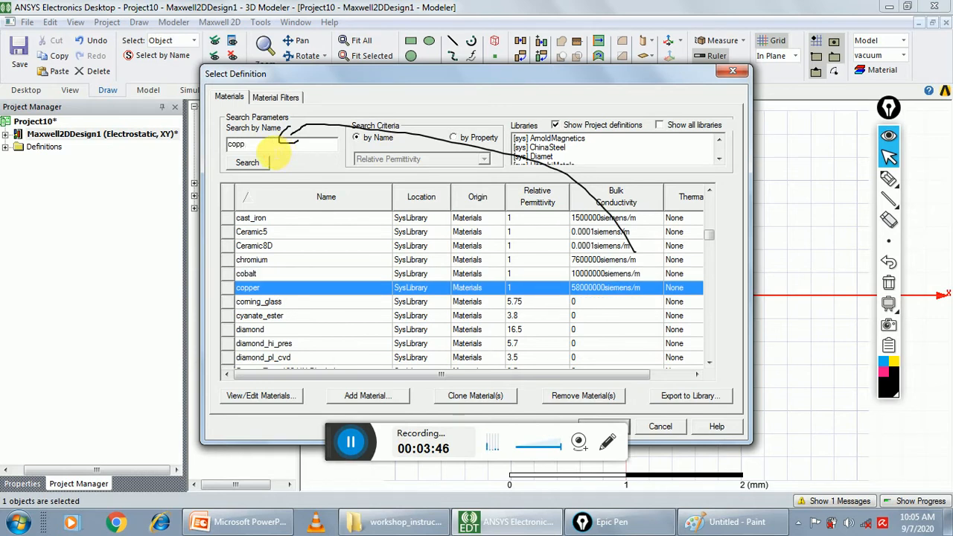
double_click(267, 289)
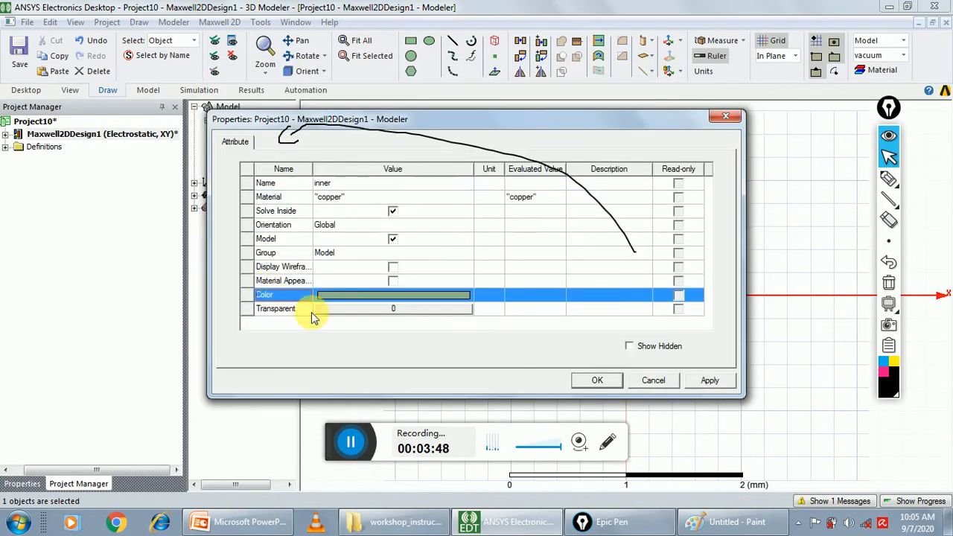
Set the inner circle's colour to dark red and apply its property changes
click(445, 309)
click(566, 215)
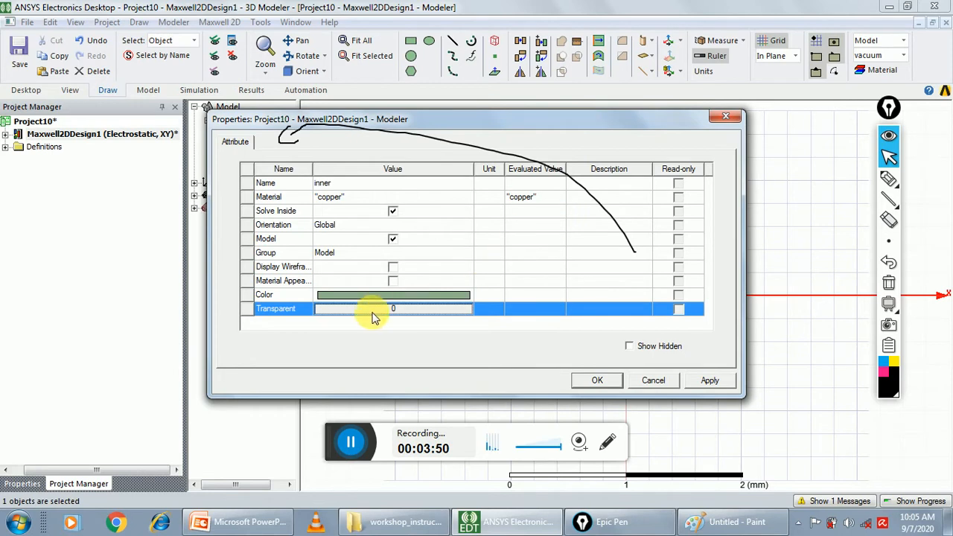
click(390, 292)
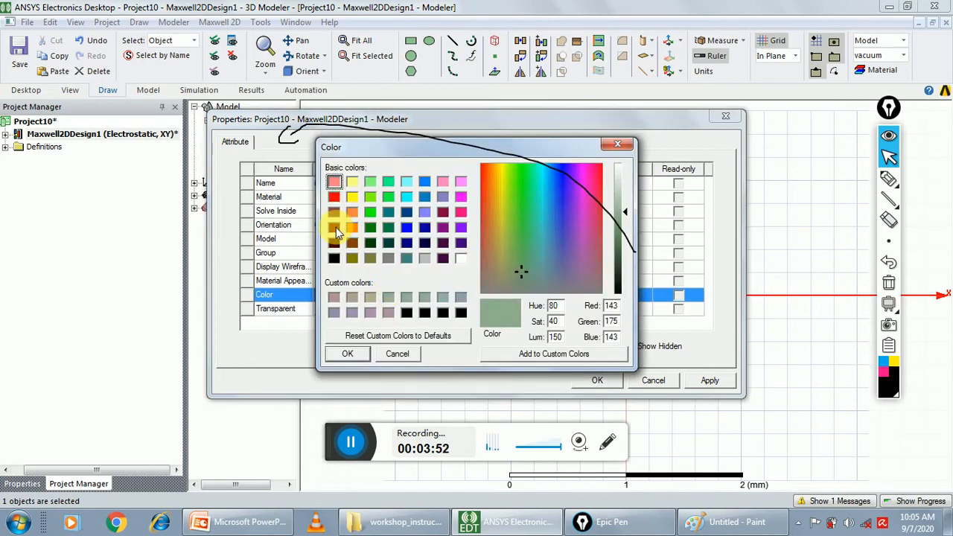
click(335, 227)
click(347, 354)
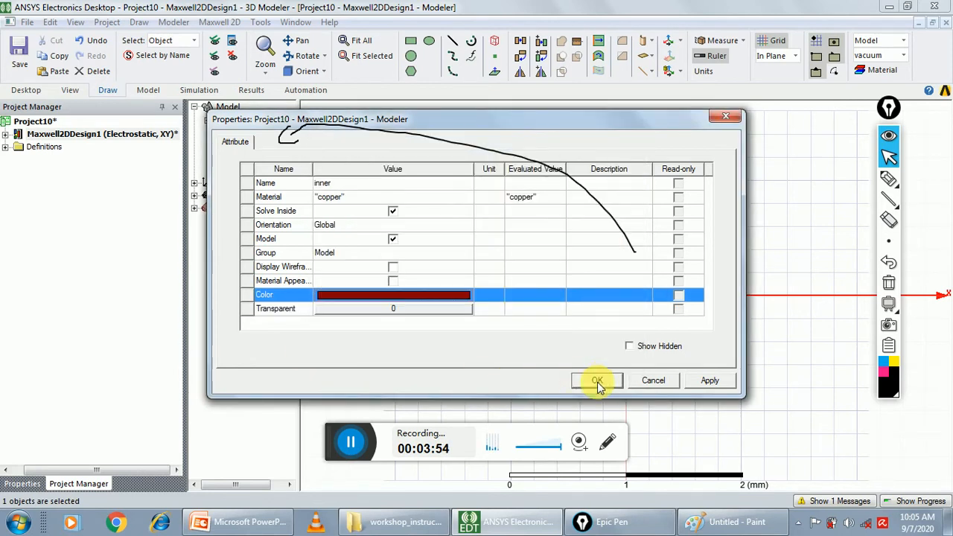
click(597, 380)
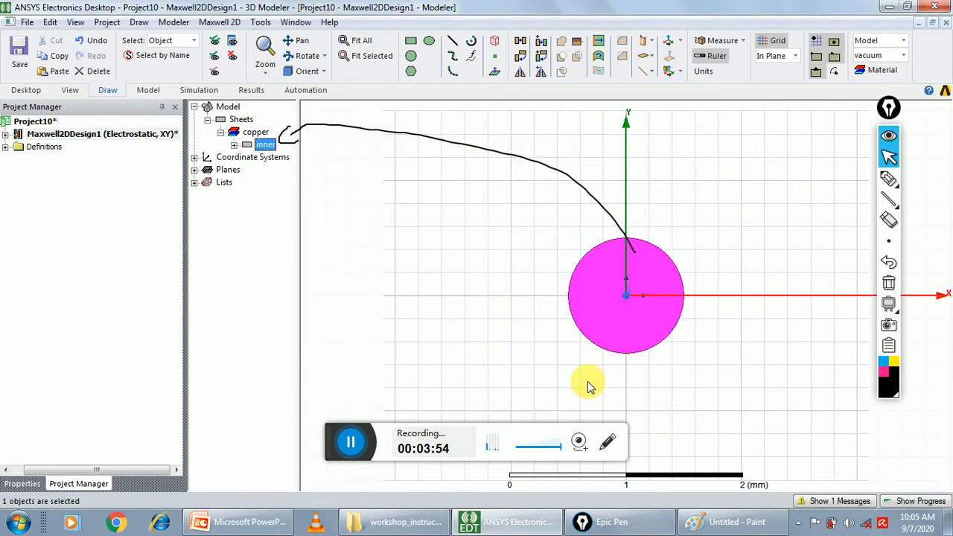
Reopen the inner circle's properties, set its colour to dark red again, and erase the pen arrow
double_click(266, 145)
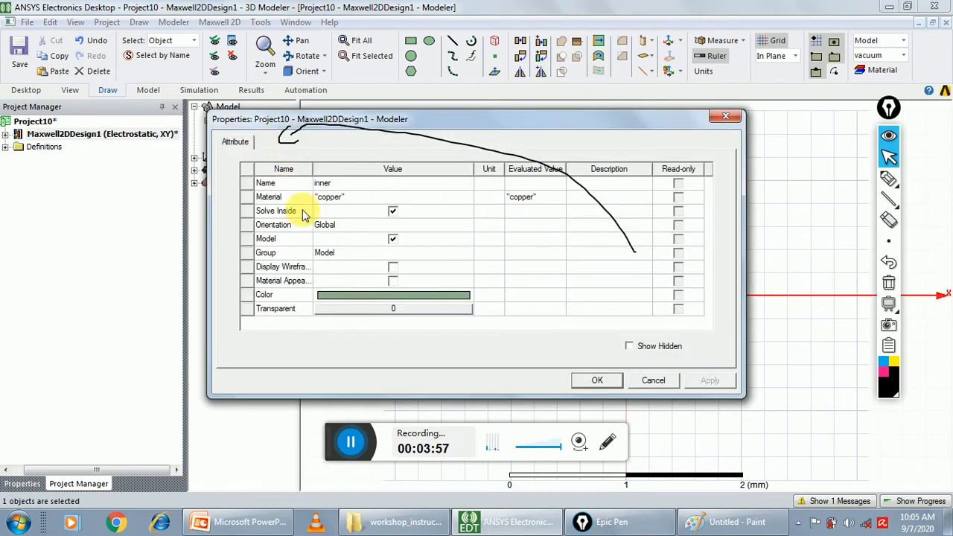
click(350, 296)
click(334, 227)
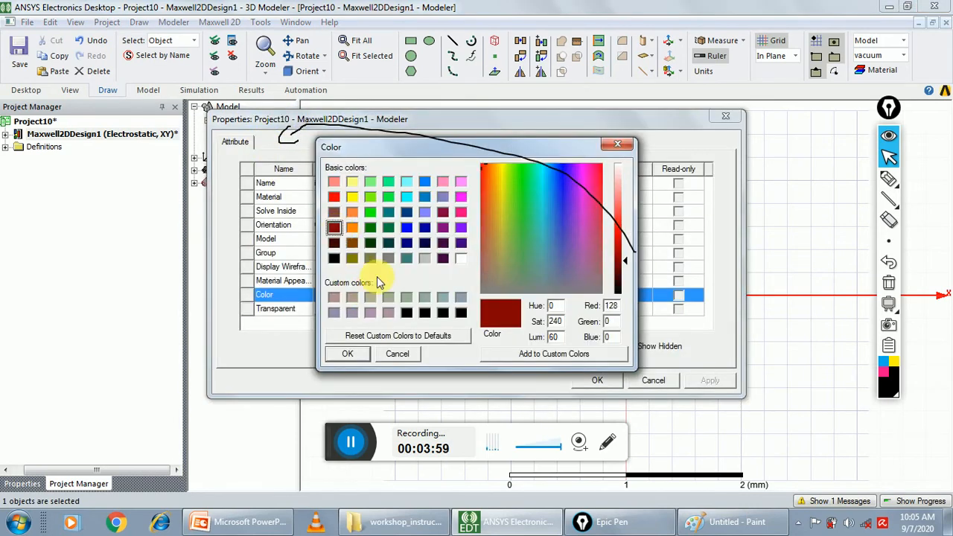
click(347, 354)
click(597, 381)
click(670, 406)
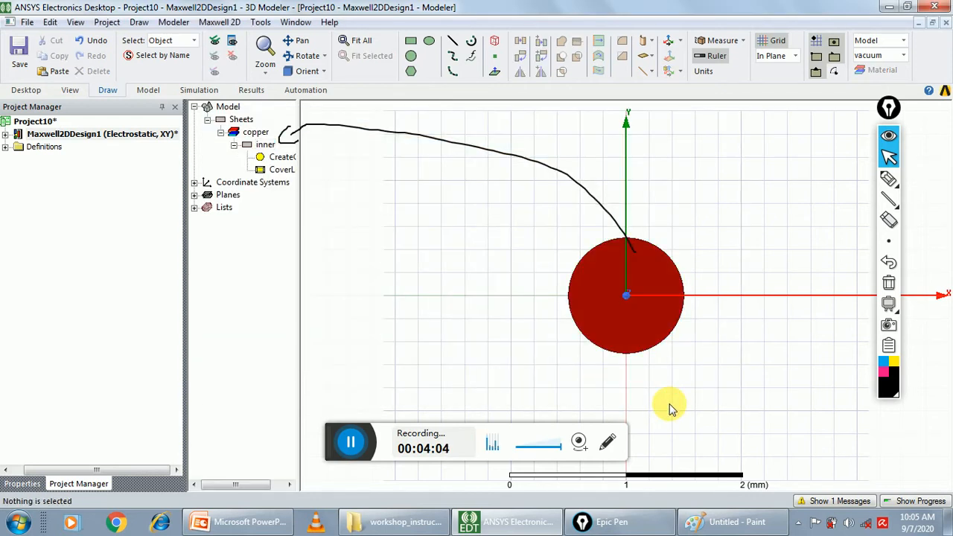
click(889, 283)
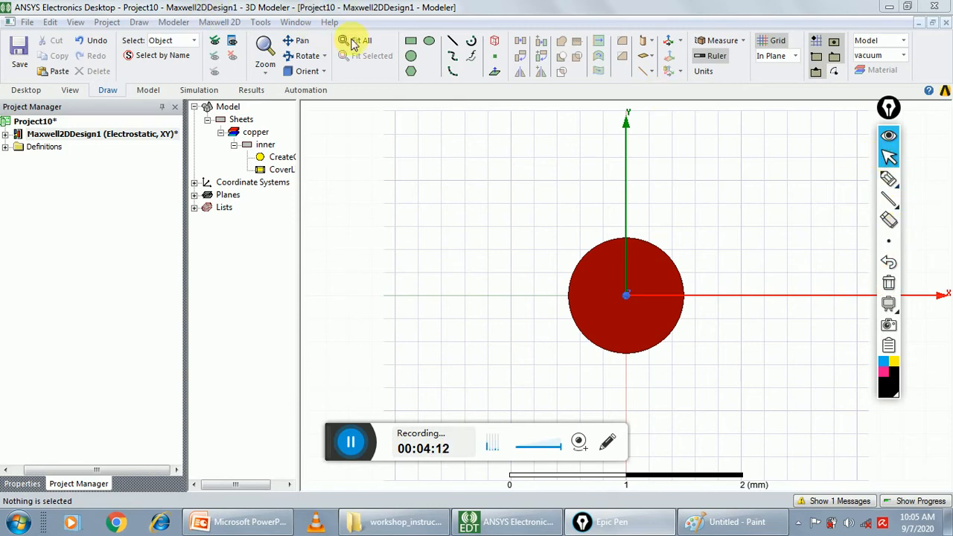
Draw a circle centred at the origin (0, 0, 0) with a radius of 0.9 mm
click(139, 22)
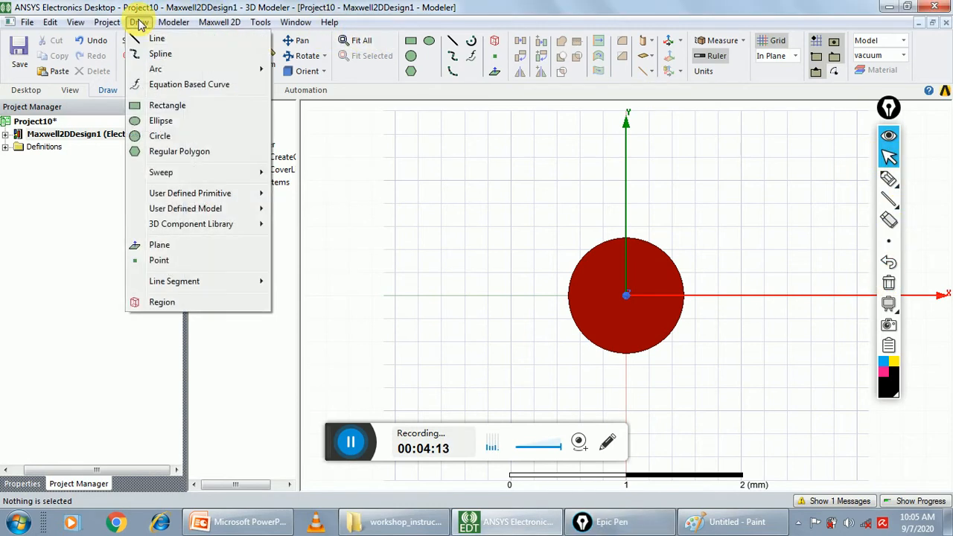
click(149, 139)
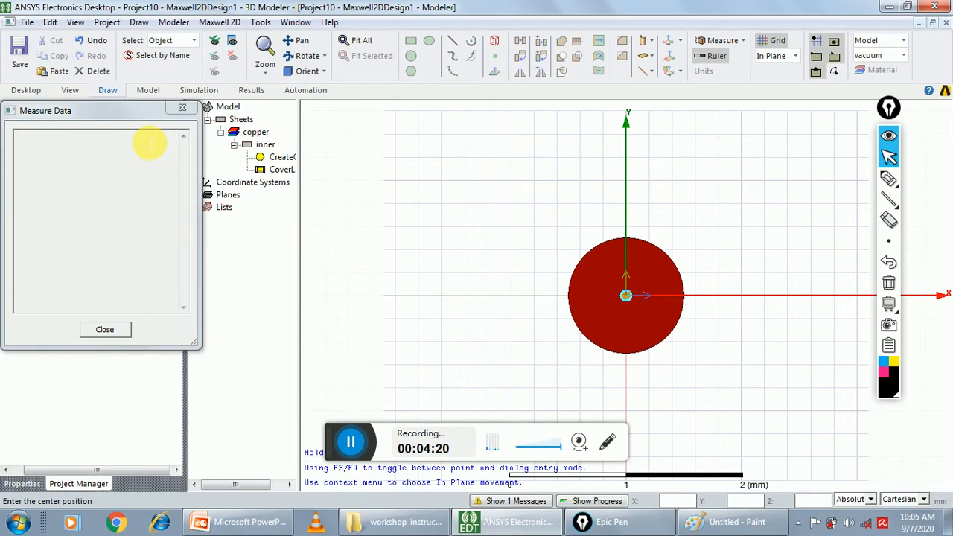
text(0)
key(Tab)
text(0)
key(Tab)
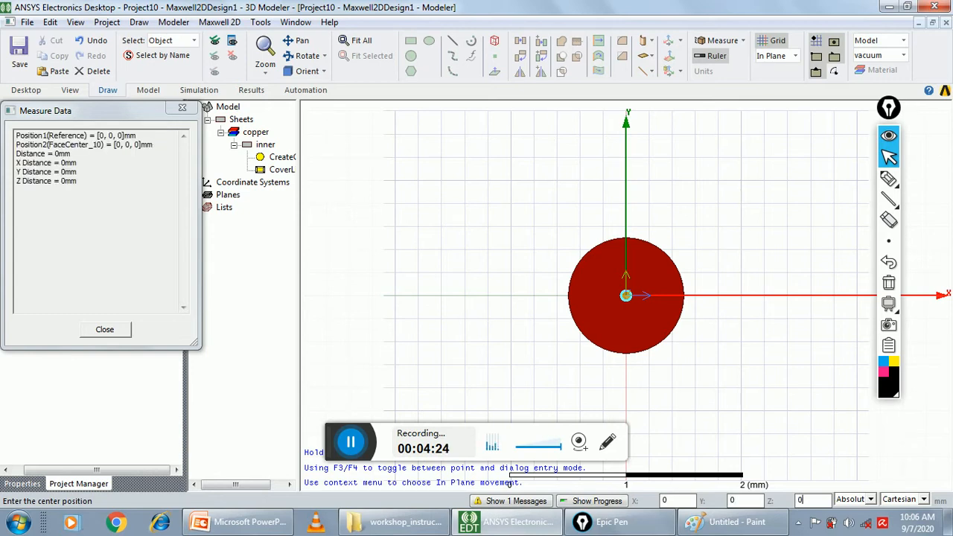
key(Return)
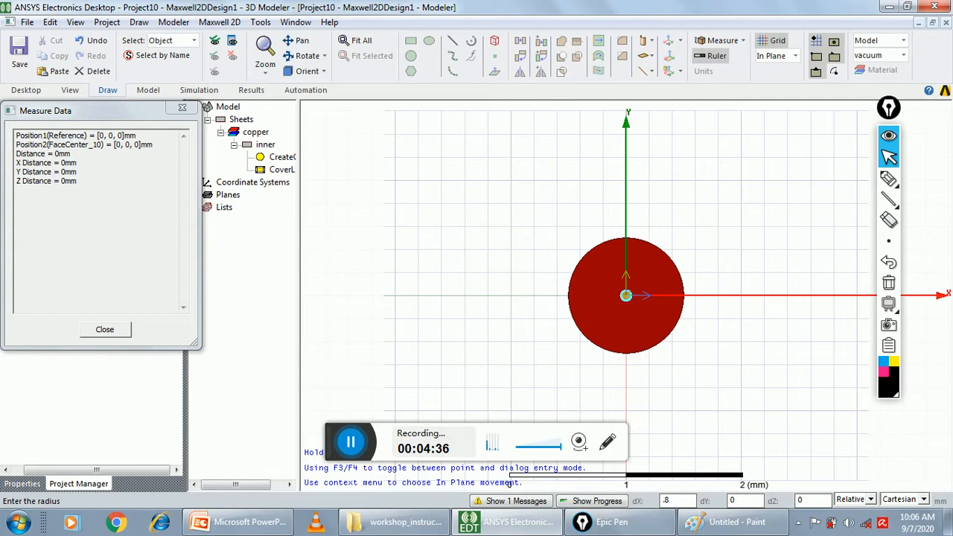
text(9)
key(Tab)
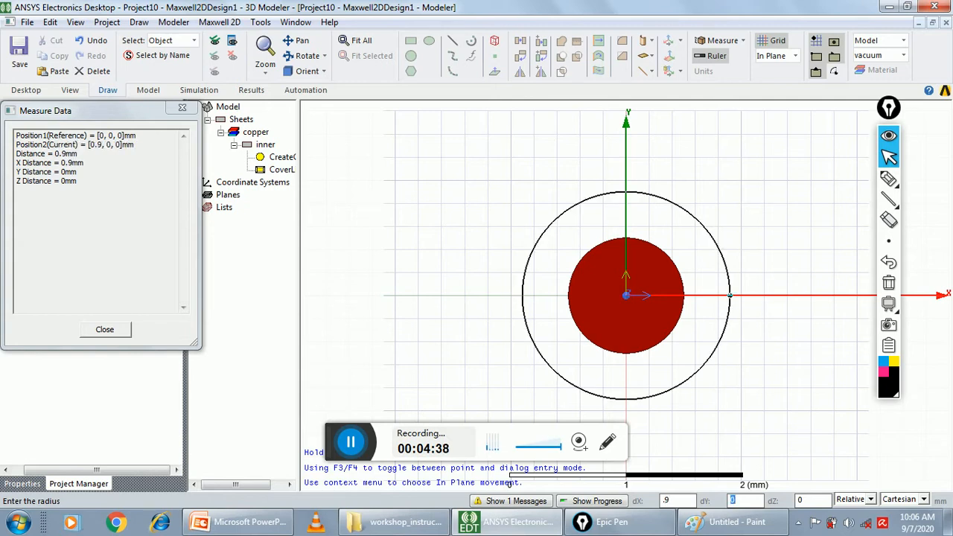
key(Tab)
key(Tab)
key(Return)
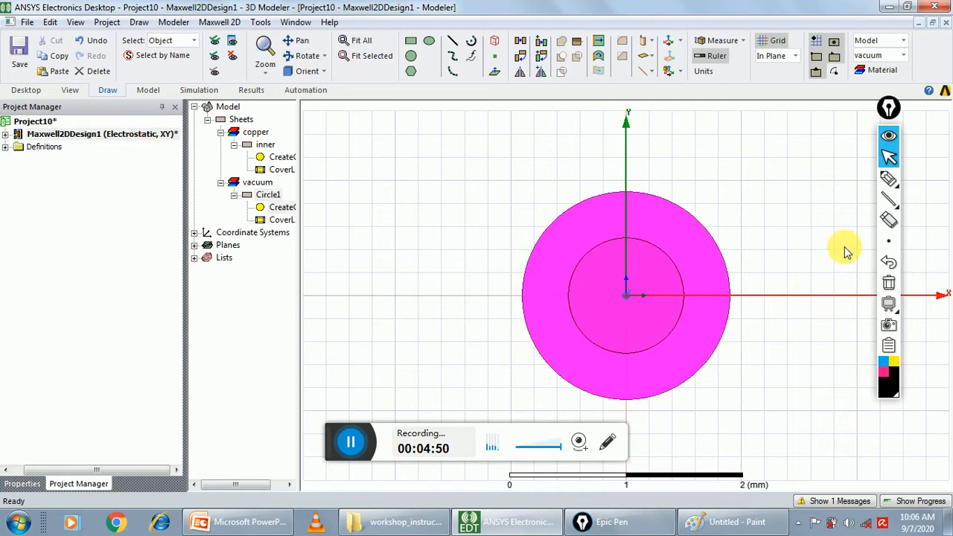
Draw a pen arrow from the 0.9 mm radius circle to its entry in the model tree
click(887, 179)
mouse_move(599, 212)
mouse_down()
mouse_move(489, 142)
mouse_move(313, 168)
mouse_move(288, 192)
mouse_up()
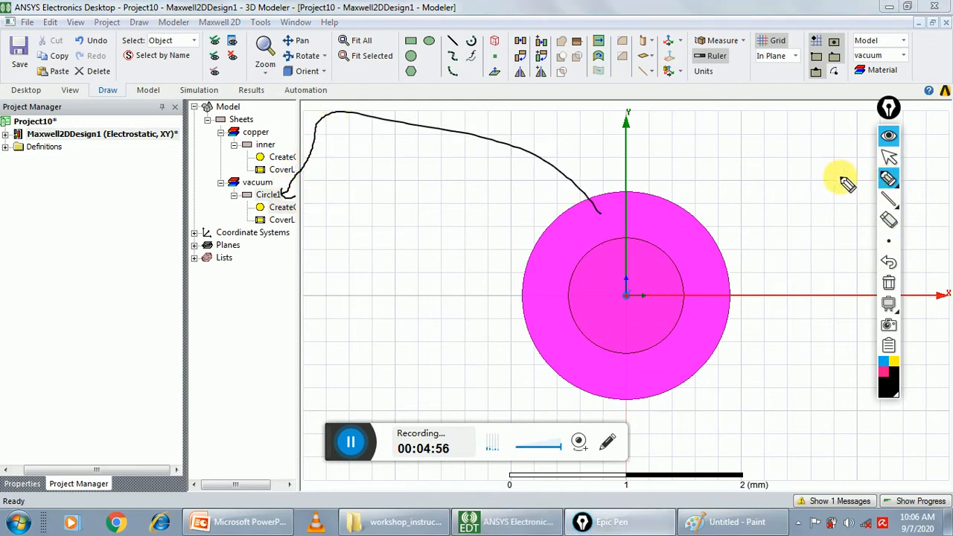
click(889, 157)
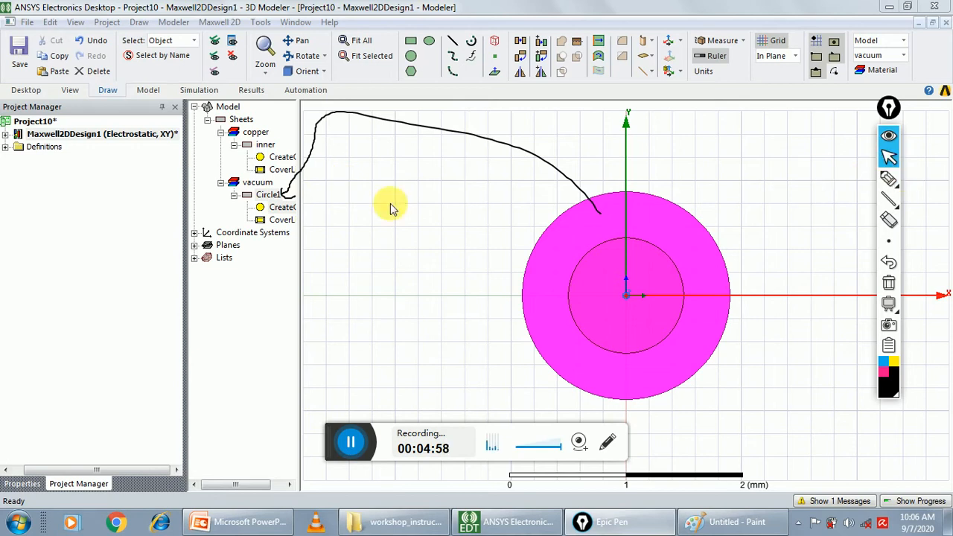
Open the properties of the 0.9 mm radius circle and rename it airgap
double_click(272, 195)
click(394, 182)
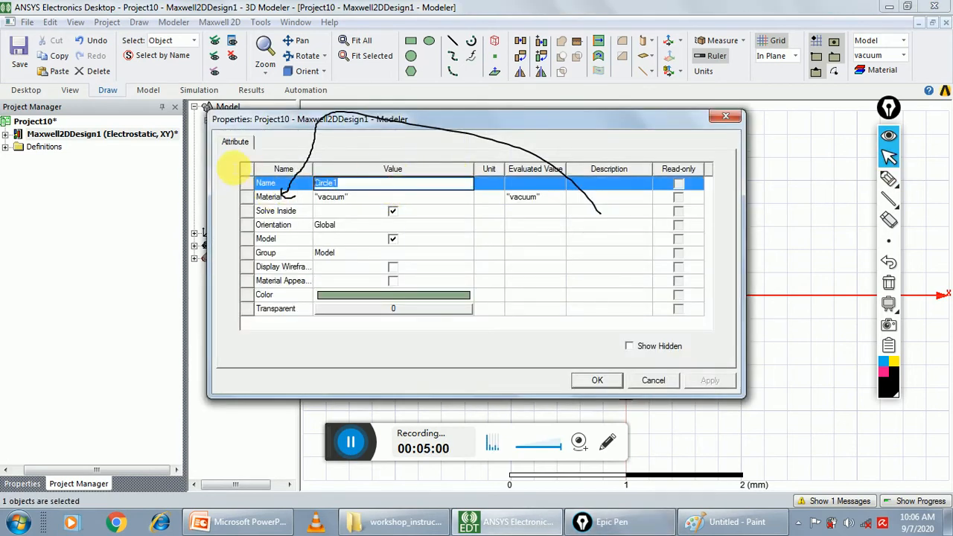
text(a)
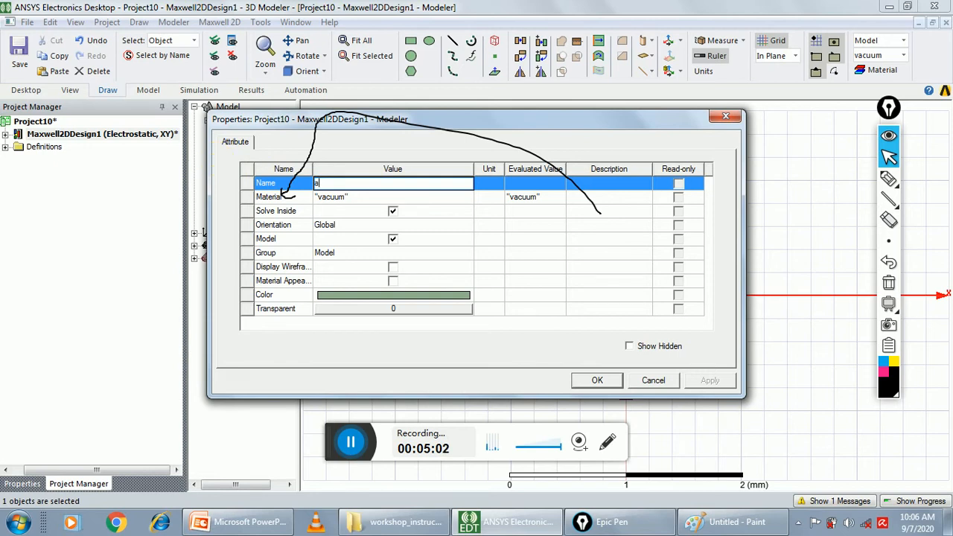
text(irga)
text(p)
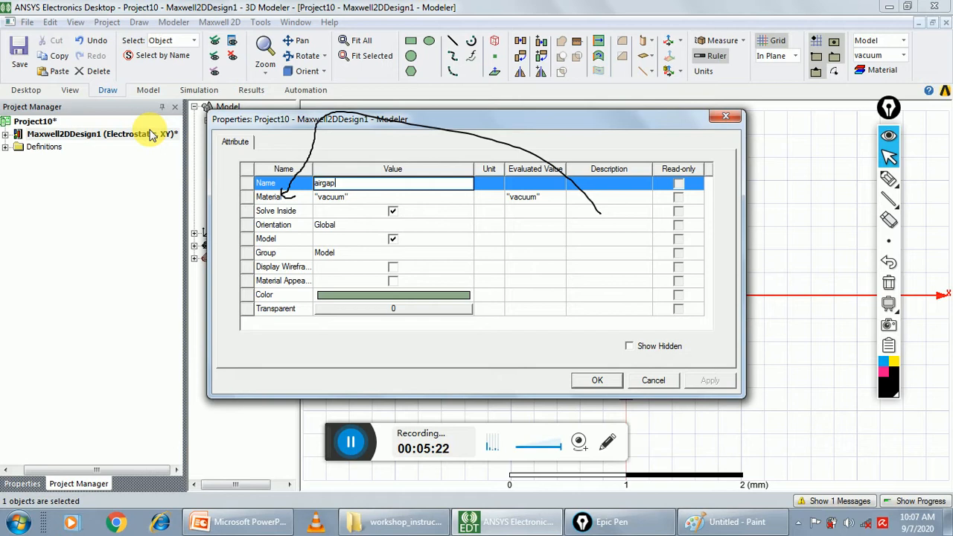
Search the material library for air and assign it to the airgap circle
click(352, 198)
click(357, 212)
click(281, 146)
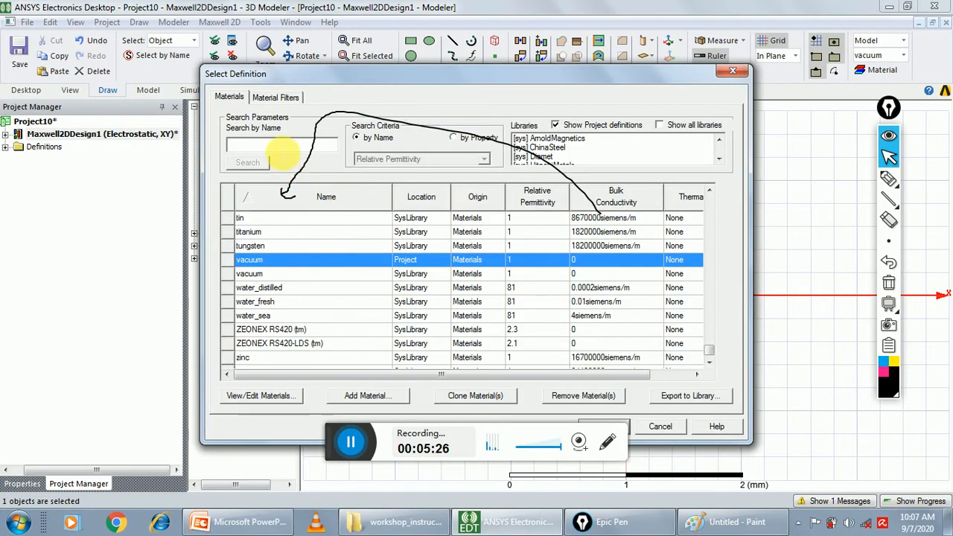
text(ai)
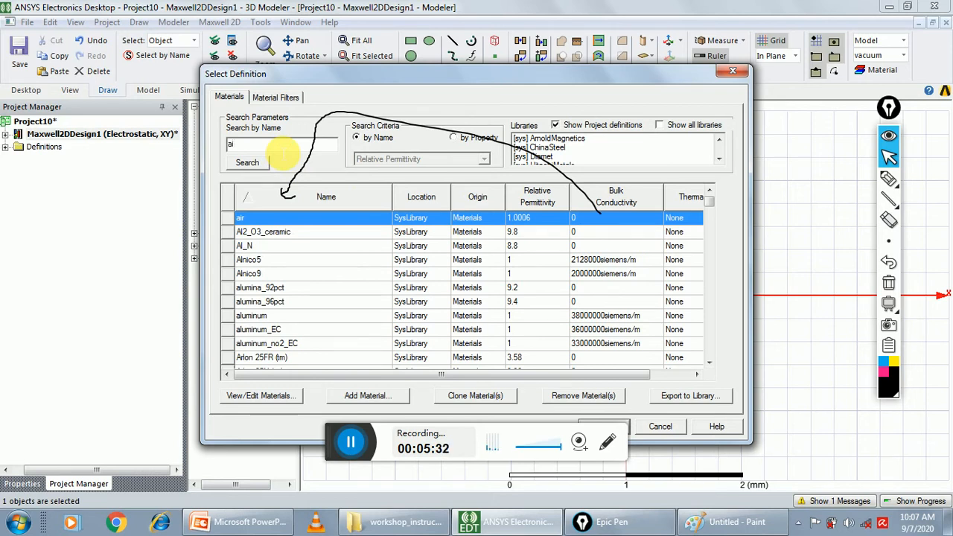
text(r)
double_click(294, 219)
Set the airgap circle's colour to light violet-blue and apply its property changes
click(372, 298)
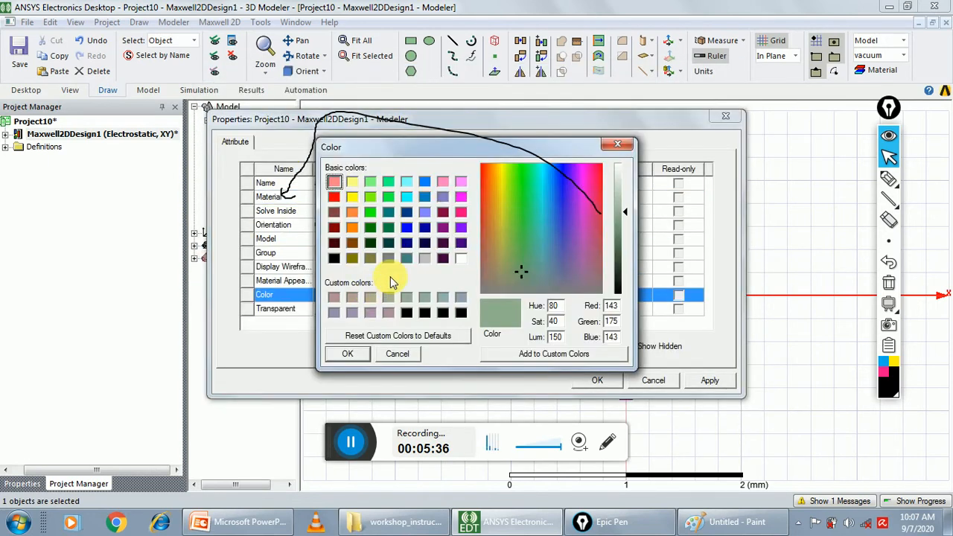
click(425, 213)
click(347, 354)
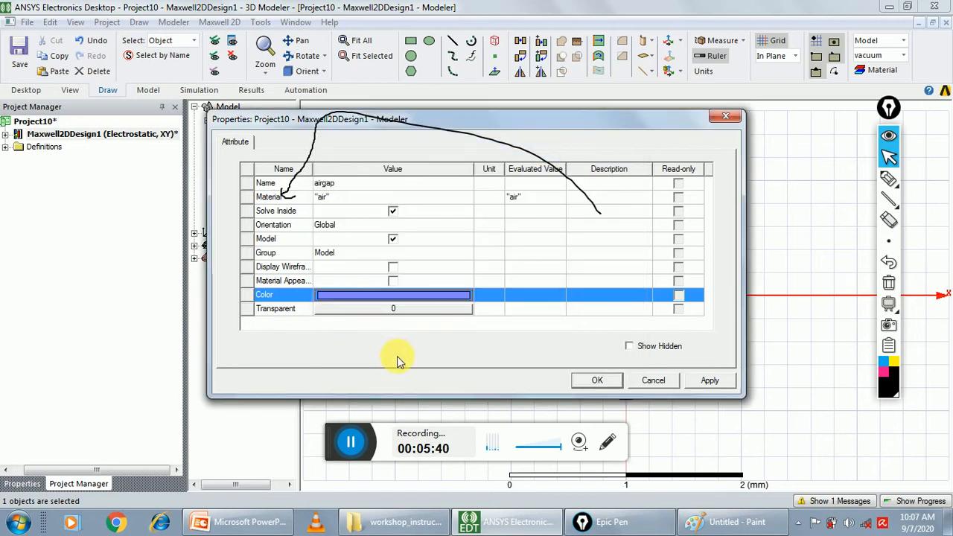
click(594, 388)
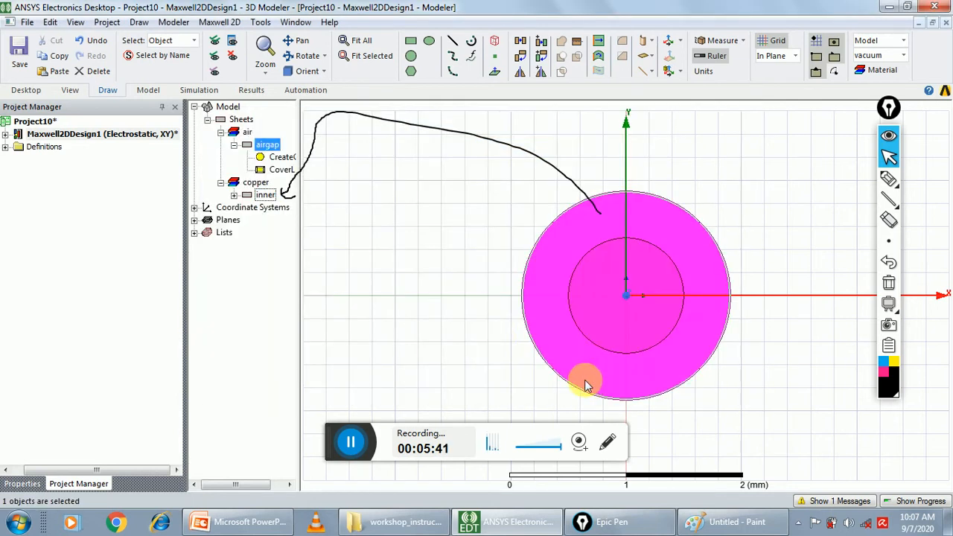
Change the airgap circle's colour to the custom grey-green and erase the pen arrow
double_click(271, 153)
click(368, 295)
click(369, 295)
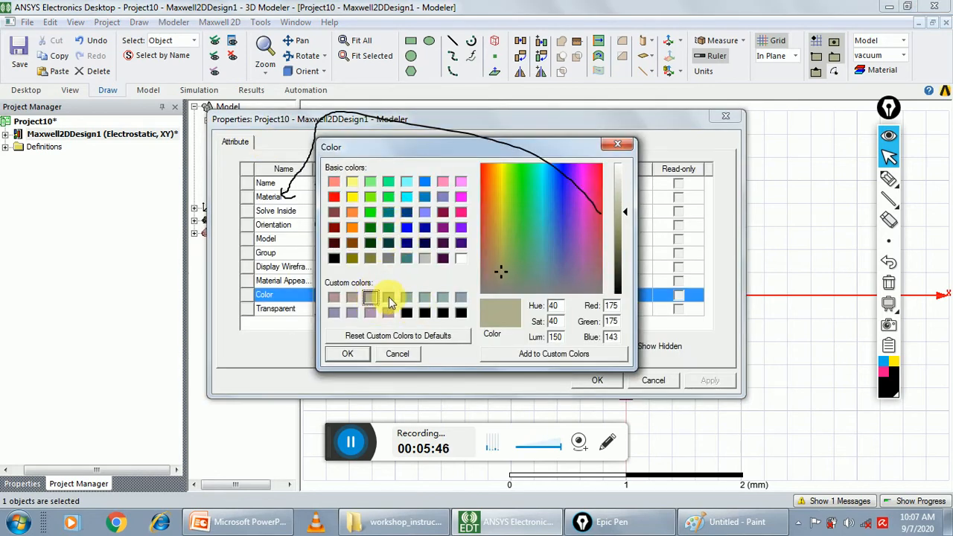
click(406, 298)
click(363, 353)
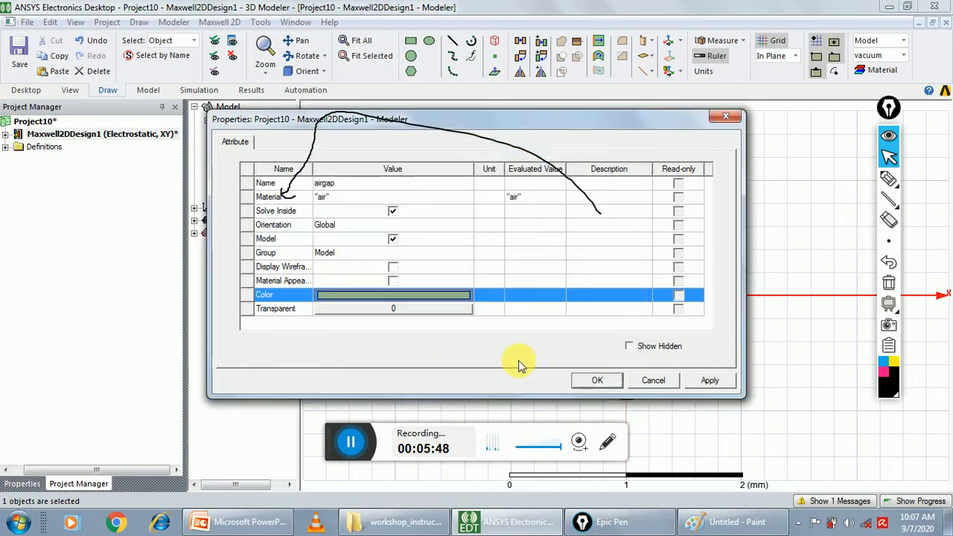
click(615, 383)
click(456, 354)
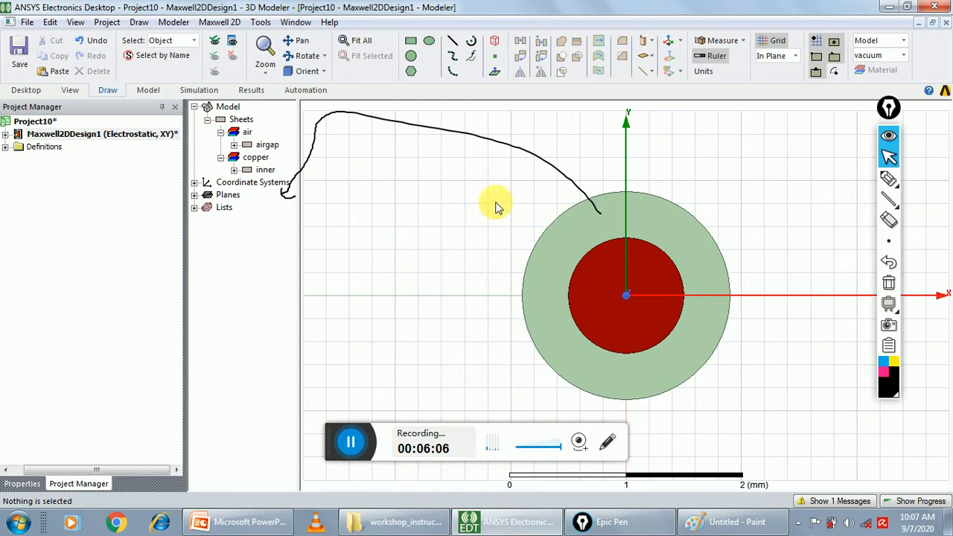
click(889, 283)
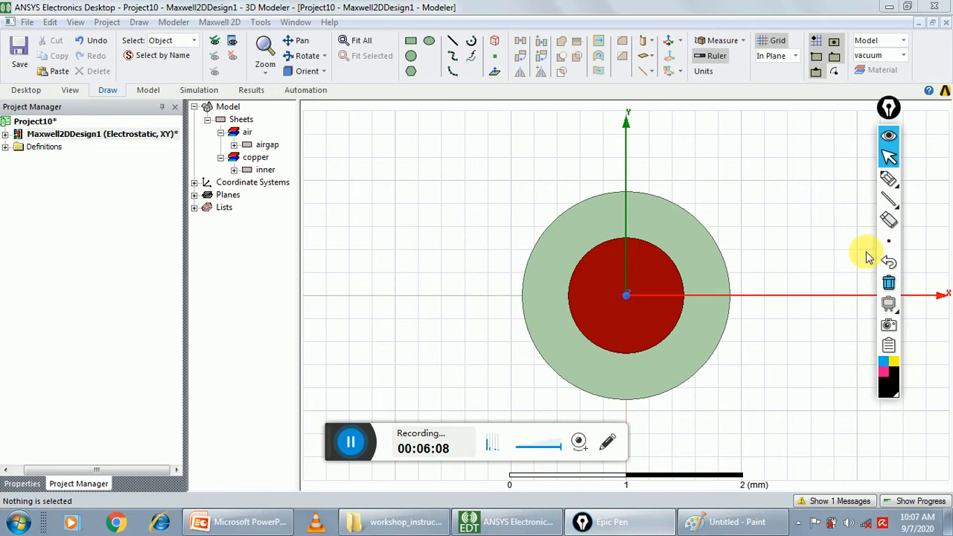
Draw a third circle centred at the origin (0, 0, 0) with a radius of 1.1 mm
click(139, 23)
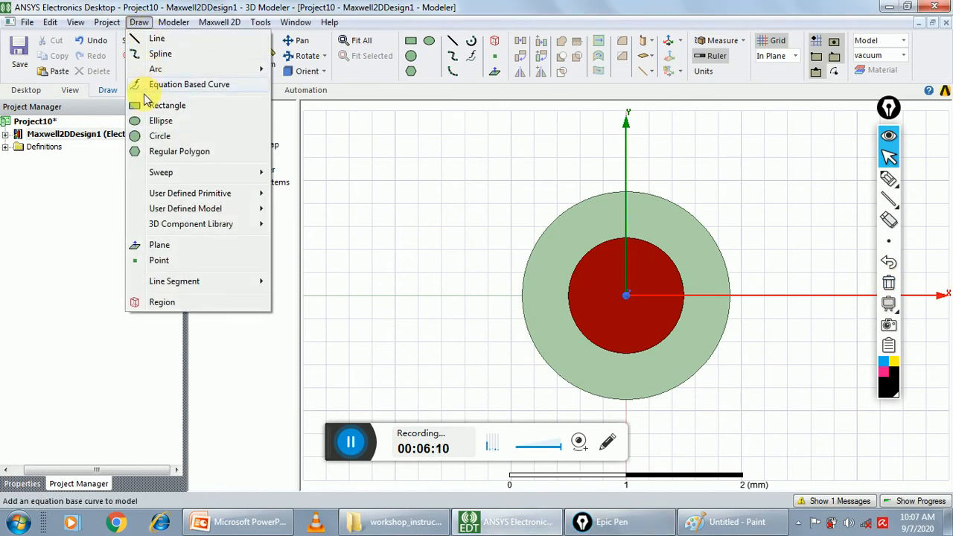
click(142, 136)
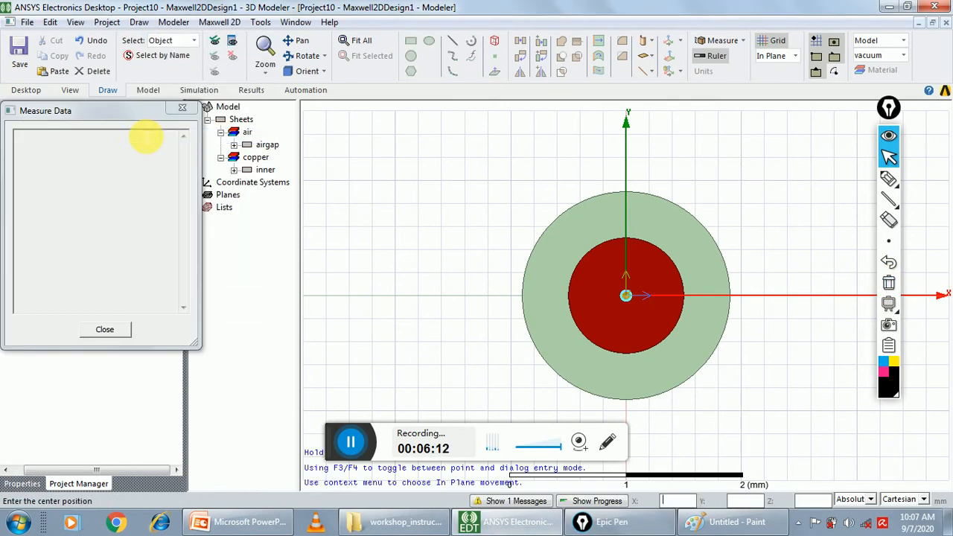
text(0a0)
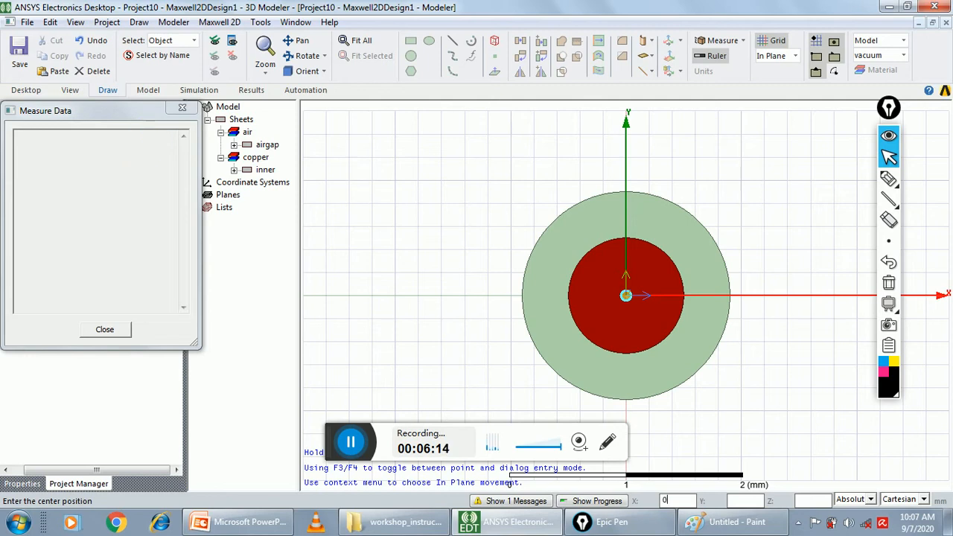
key(BackSpace)
key(Tab)
text(0)
key(Tab)
key(Return)
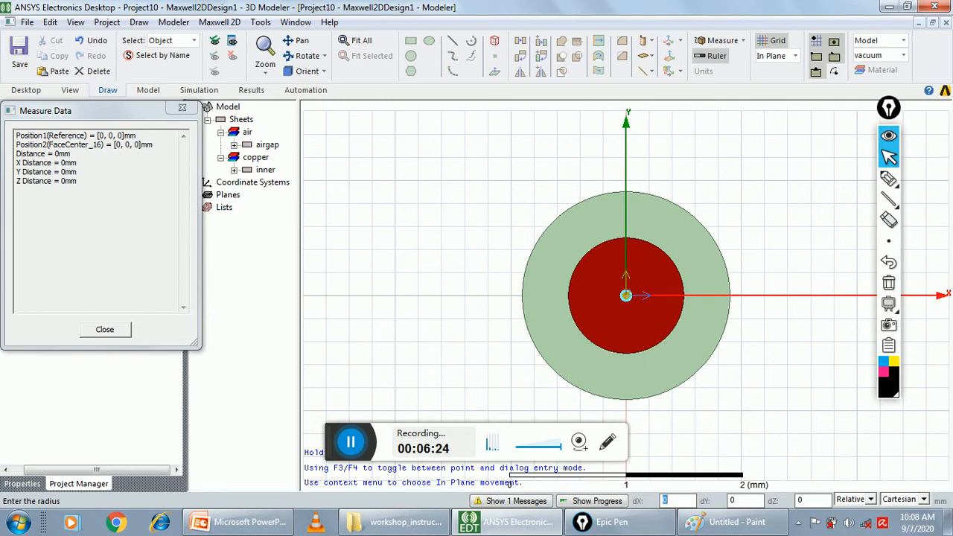
text(1.1)
key(Tab)
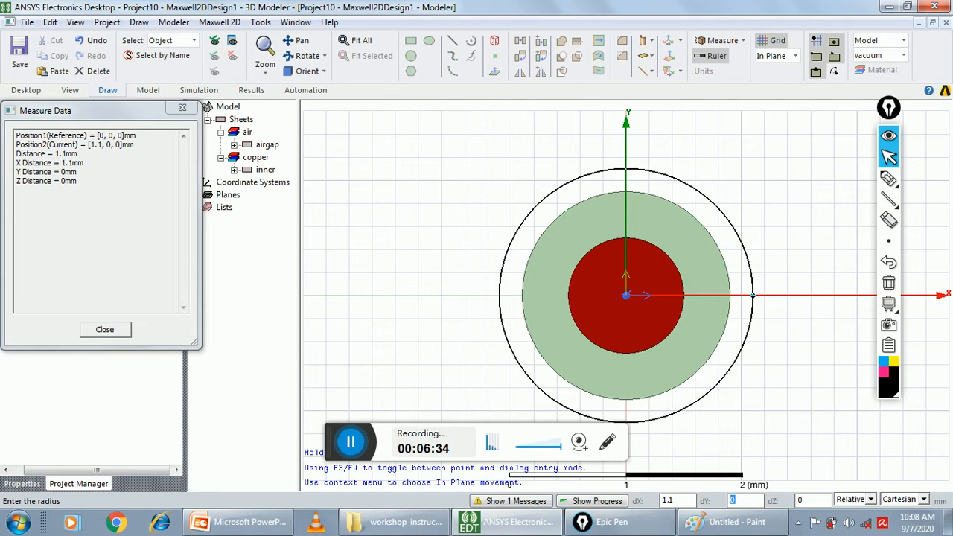
key(Tab)
key(Return)
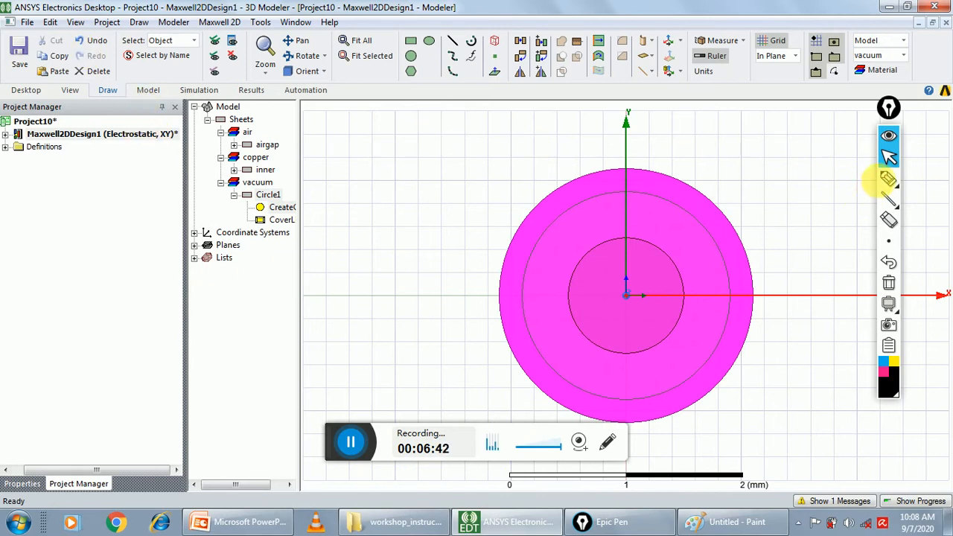
Draw a pen arrow from the 1.1 mm radius circle to its entry in the model tree
click(887, 179)
mouse_move(587, 177)
mouse_down()
mouse_move(571, 159)
mouse_move(357, 149)
mouse_move(292, 190)
mouse_up()
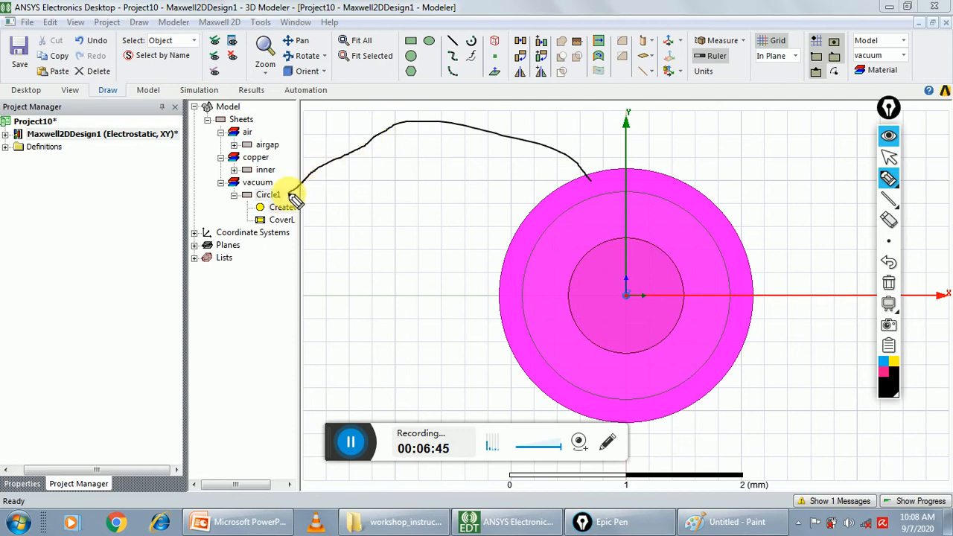
click(889, 158)
Open the properties of the 1.1 mm radius circle and rename it outer
double_click(282, 195)
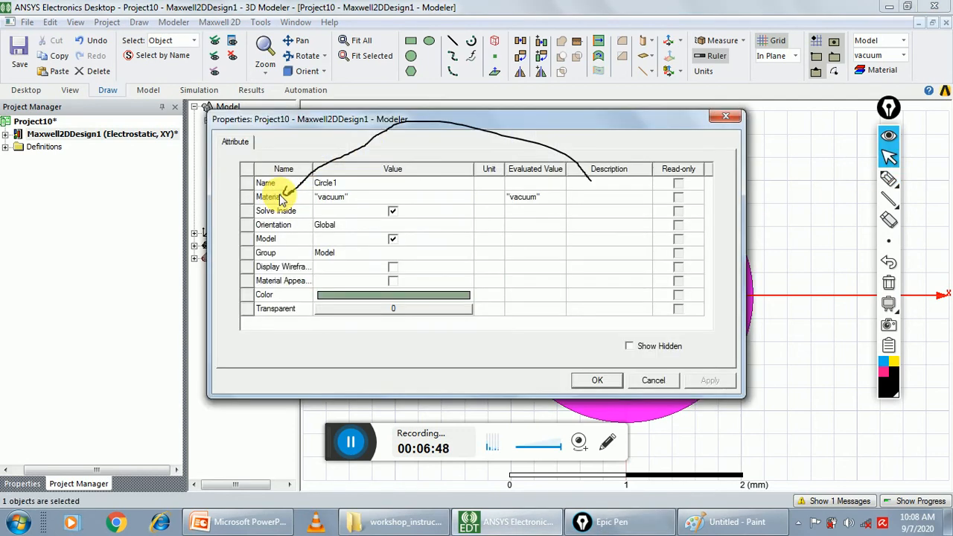
click(364, 186)
key(BackSpace)
text(outer)
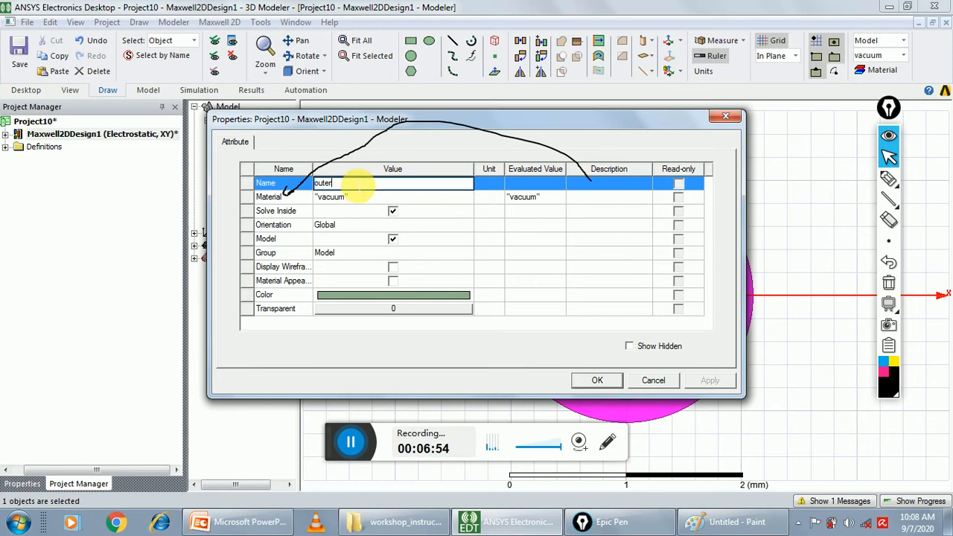
Search the material library for co and assign copper as the outer circle's material
click(351, 198)
click(351, 198)
click(341, 211)
click(278, 147)
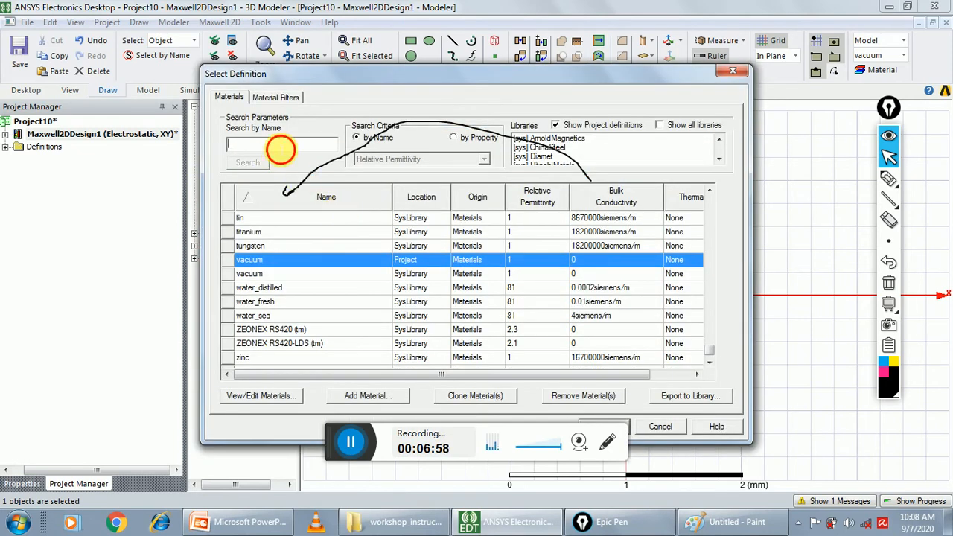
text(co)
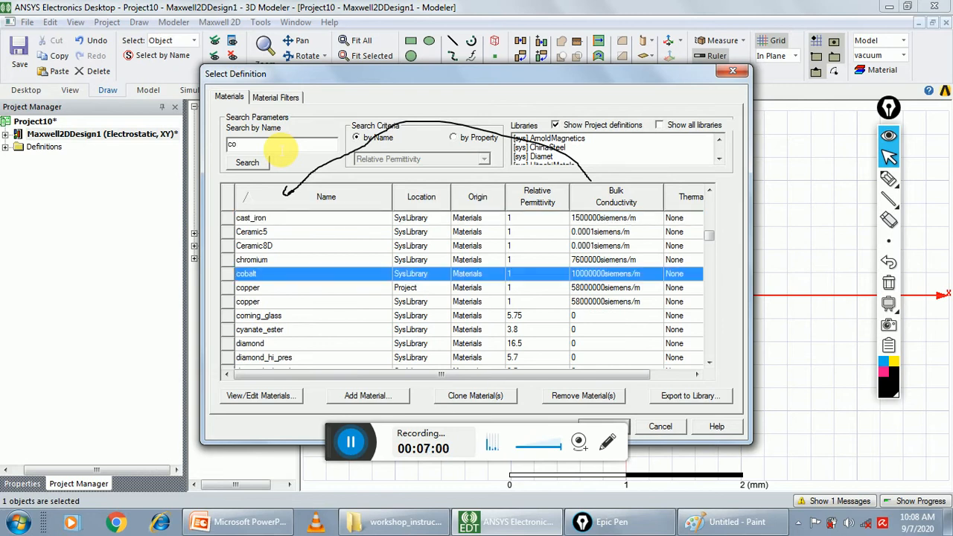
double_click(251, 287)
Pick bright green as the outer circle's colour and apply its edited properties
click(431, 300)
click(431, 293)
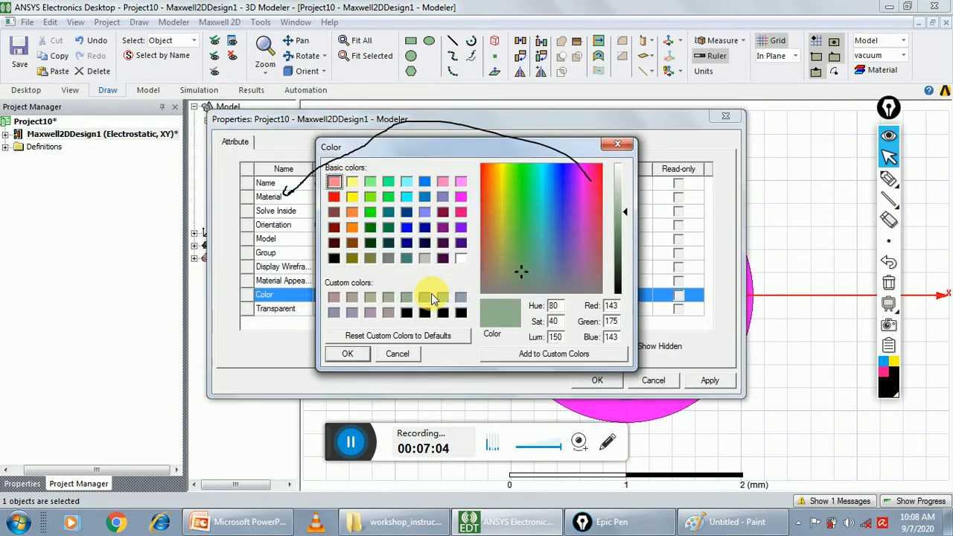
click(370, 212)
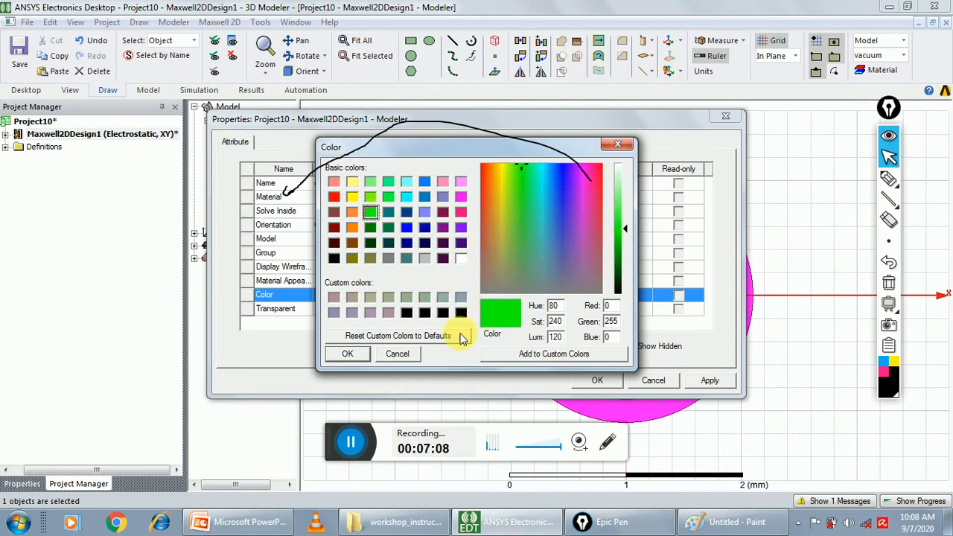
click(344, 353)
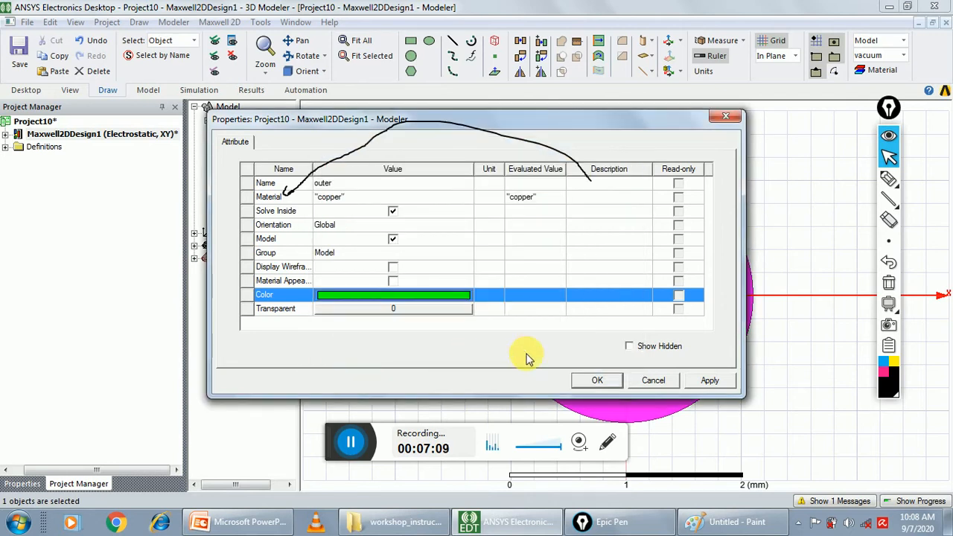
click(598, 380)
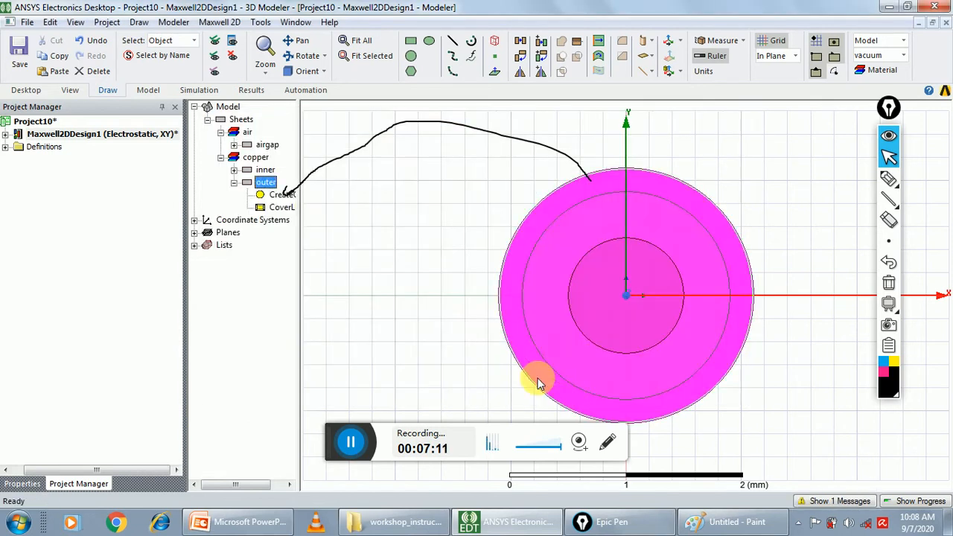
Reopen the outer circle's properties to set its colour to bright green again, and erase the pen arrow
double_click(271, 187)
click(373, 294)
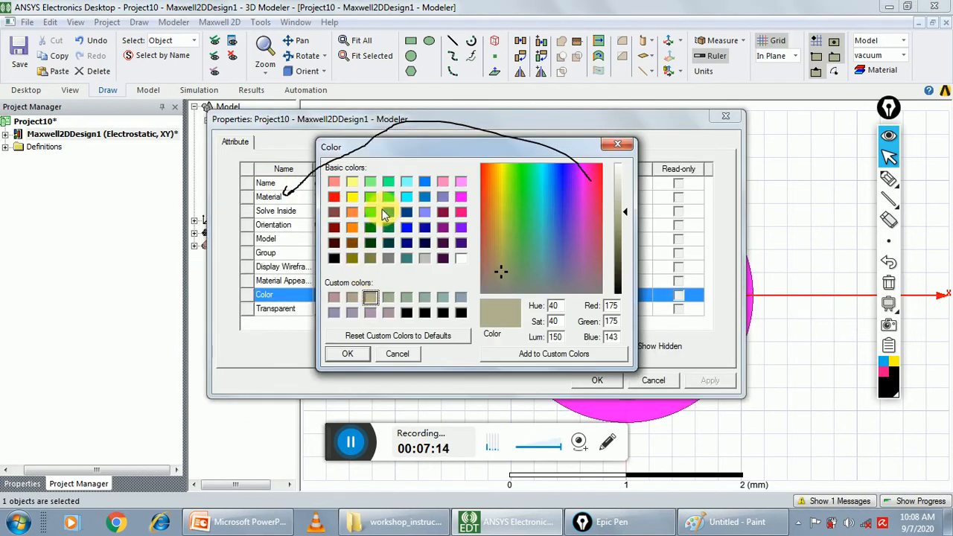
click(370, 212)
click(348, 354)
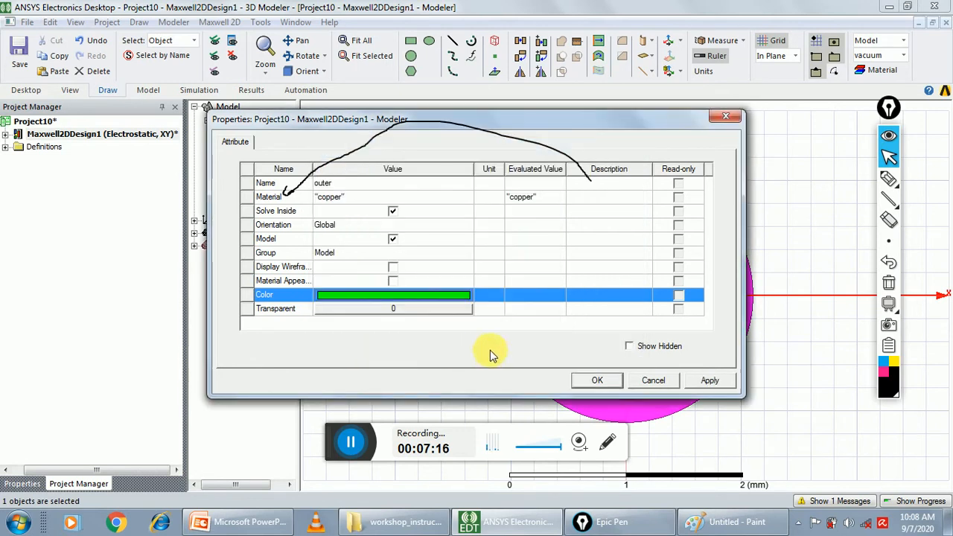
click(589, 379)
click(735, 194)
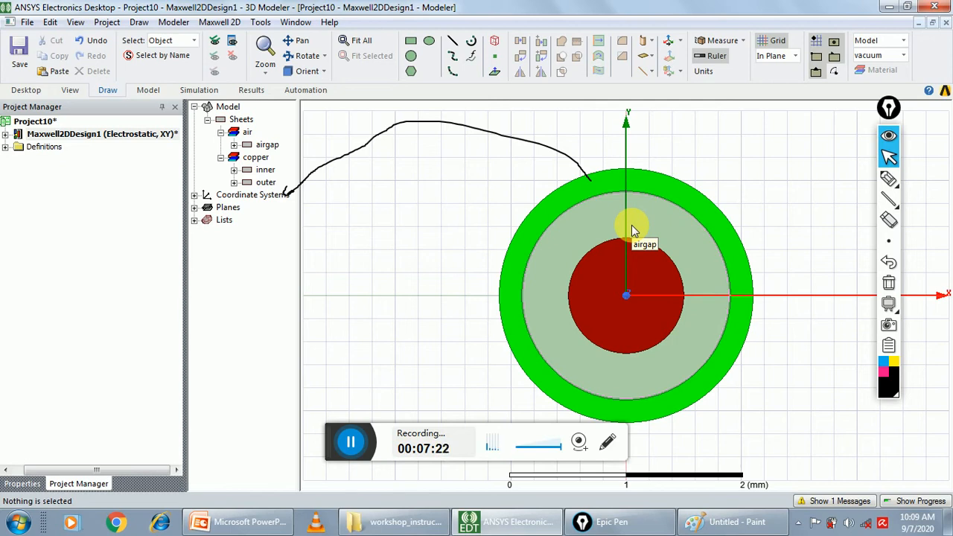
click(894, 289)
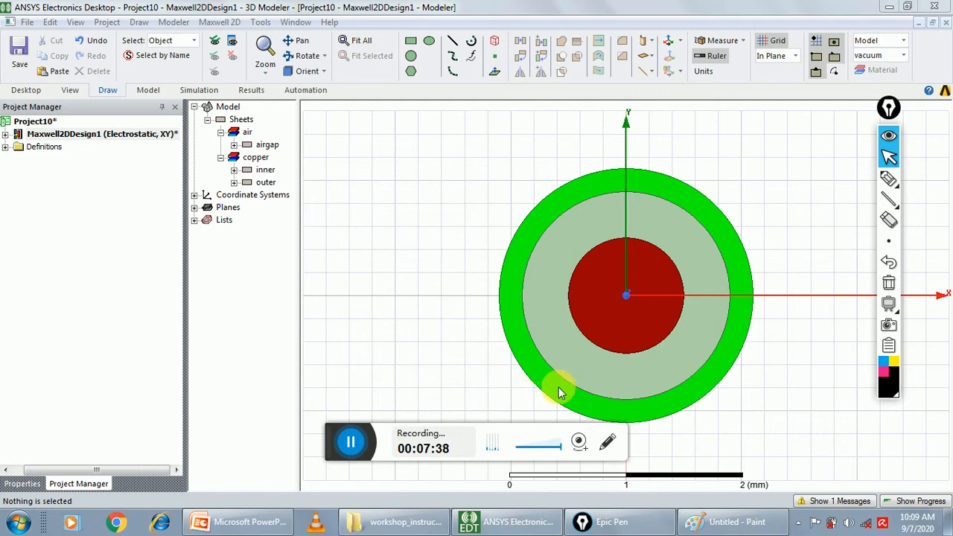
Assign a voltage excitation of -1 kV to the inner conductor
click(266, 172)
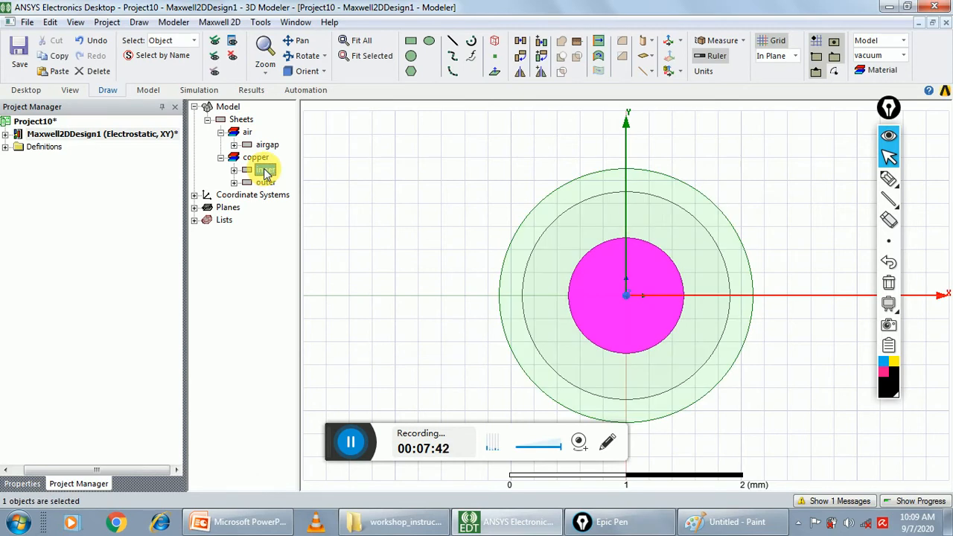
click(220, 22)
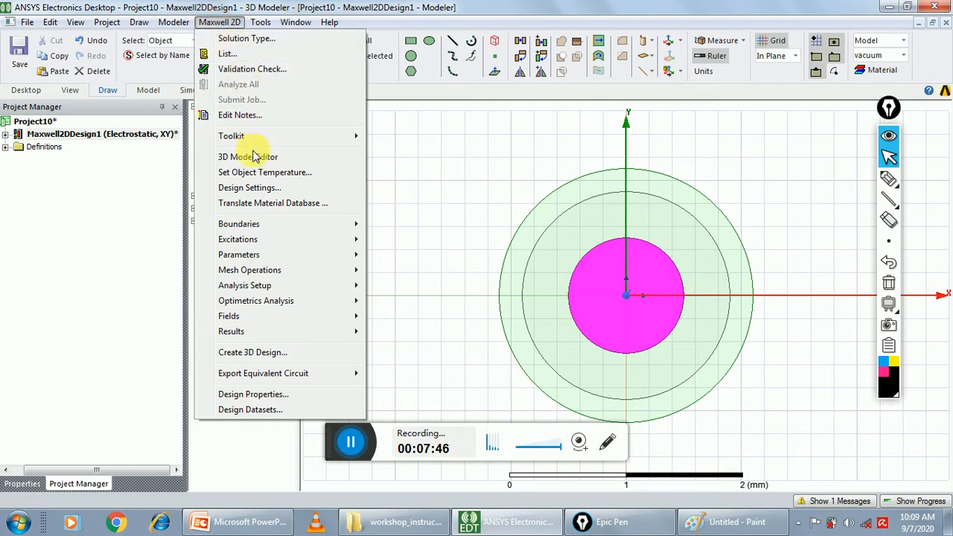
mouse_move(266, 244)
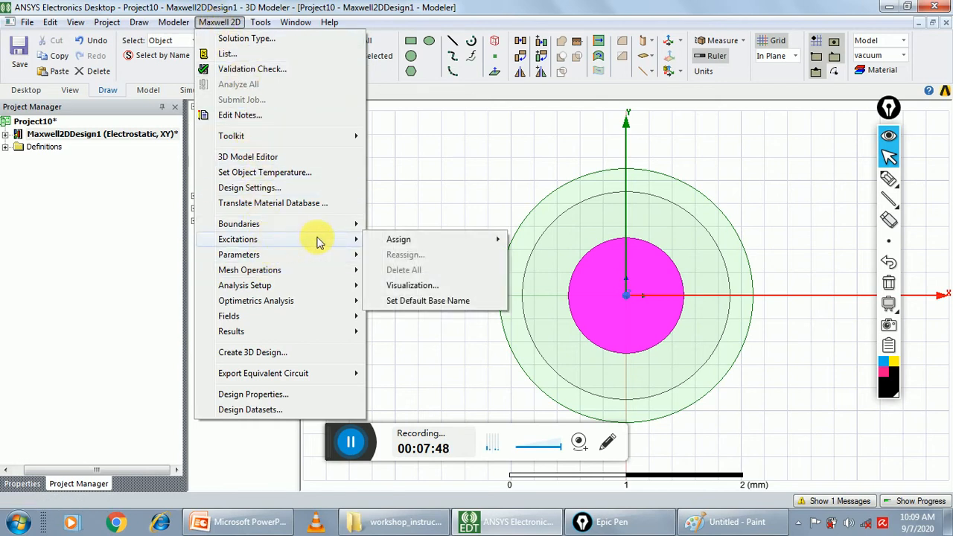
mouse_move(493, 241)
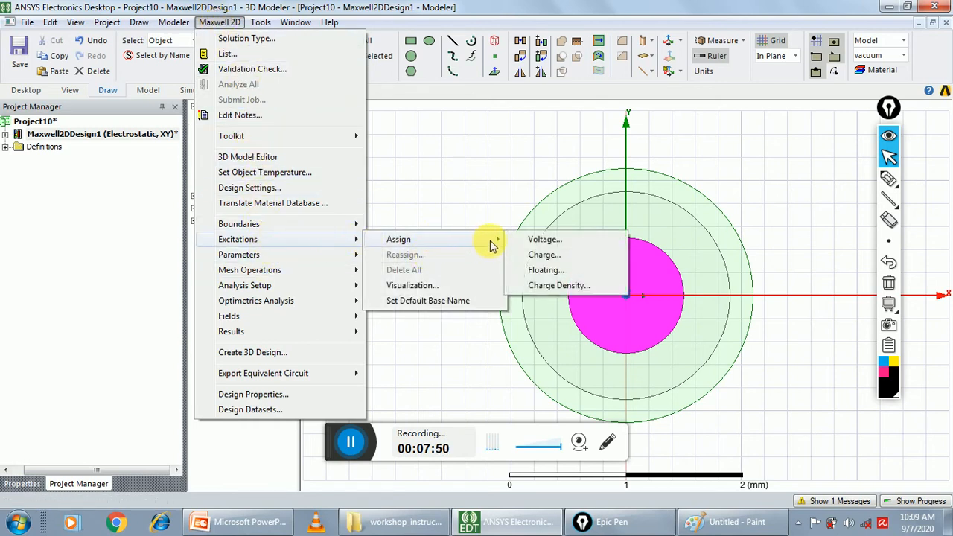
click(539, 240)
click(484, 225)
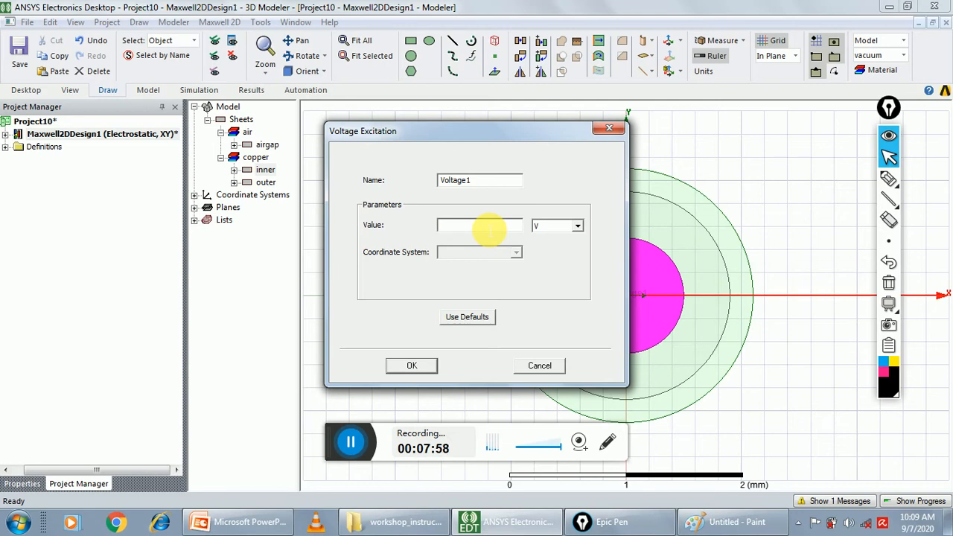
text(-1)
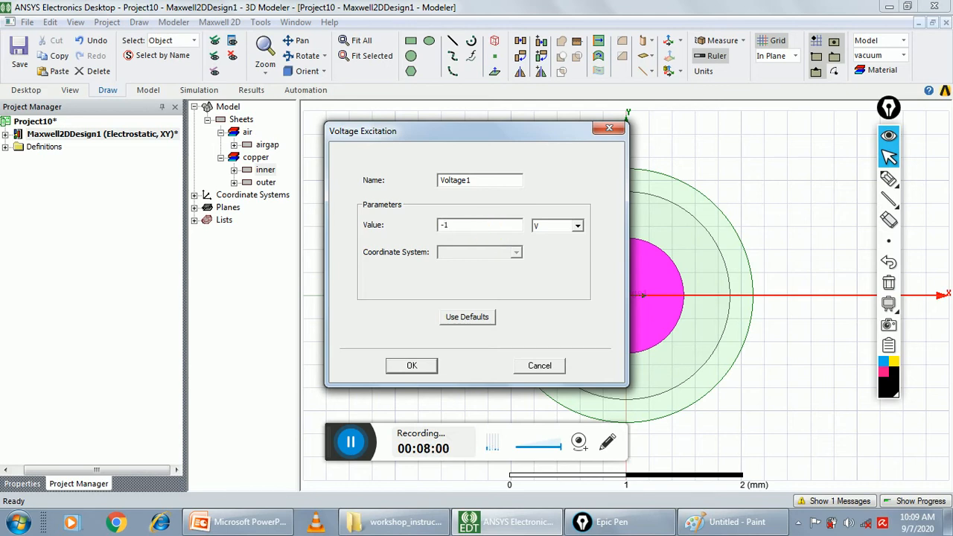
click(577, 227)
click(571, 249)
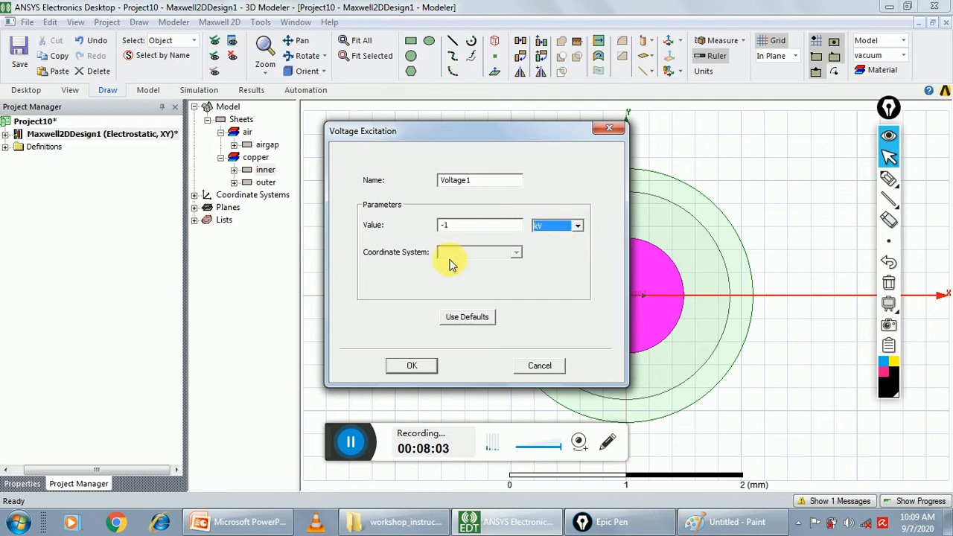
click(412, 365)
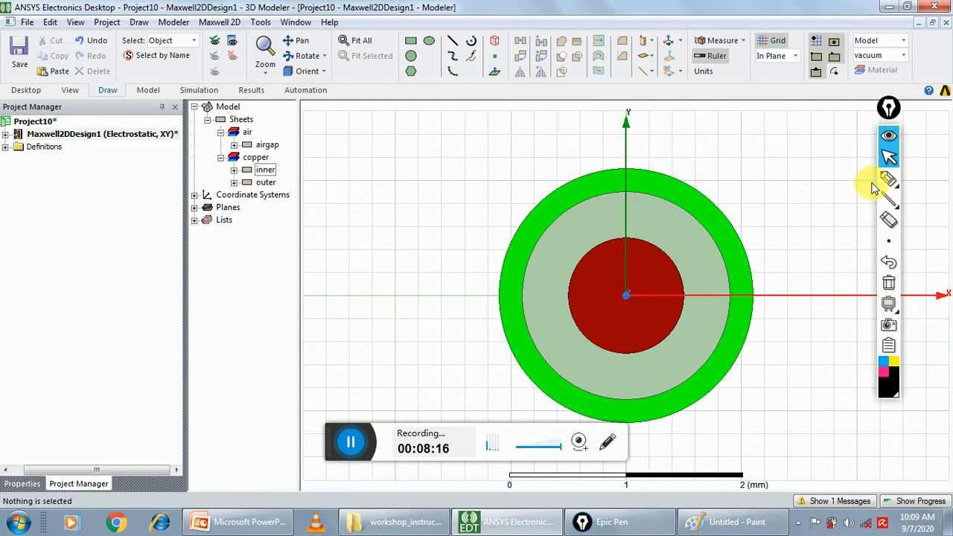
Assign a voltage excitation of 1 kV to the outer conductor
click(266, 183)
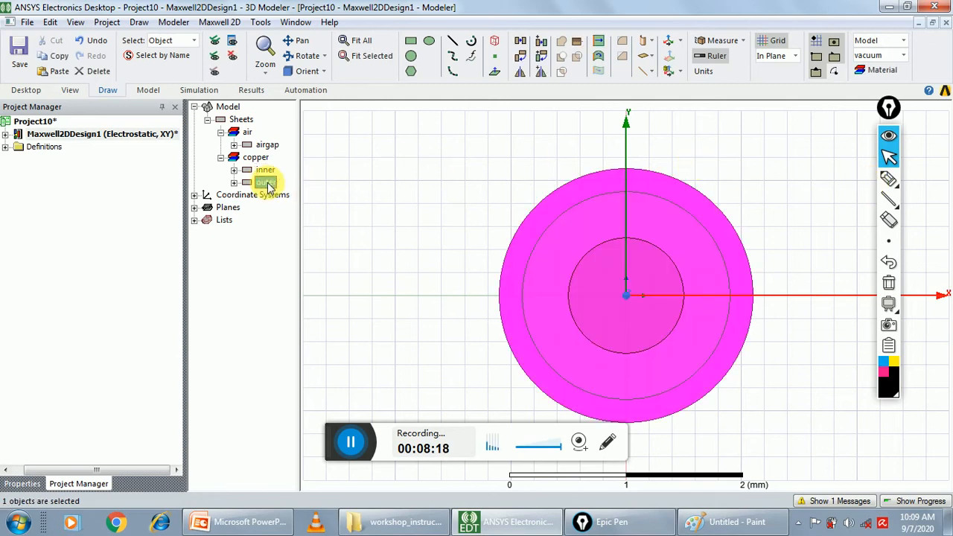
click(231, 24)
mouse_move(277, 239)
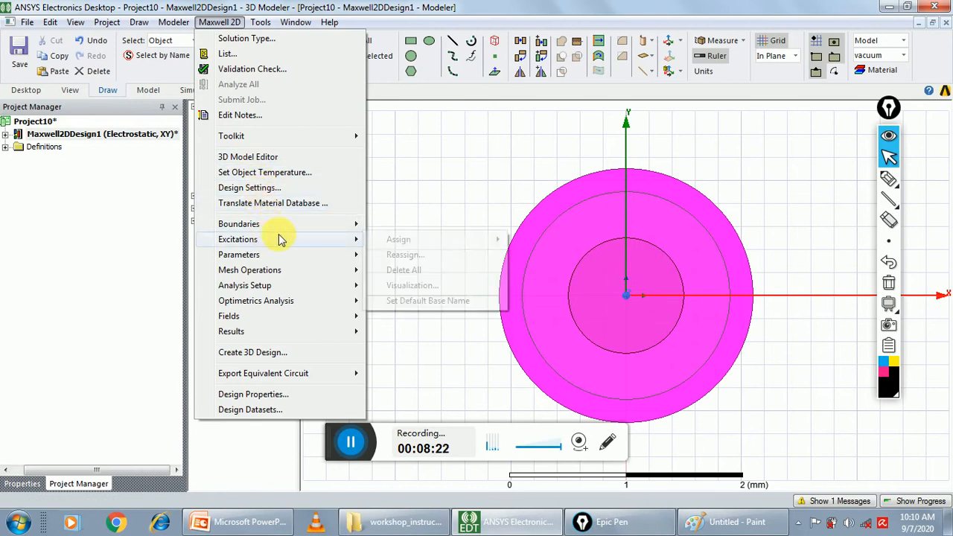
mouse_move(426, 243)
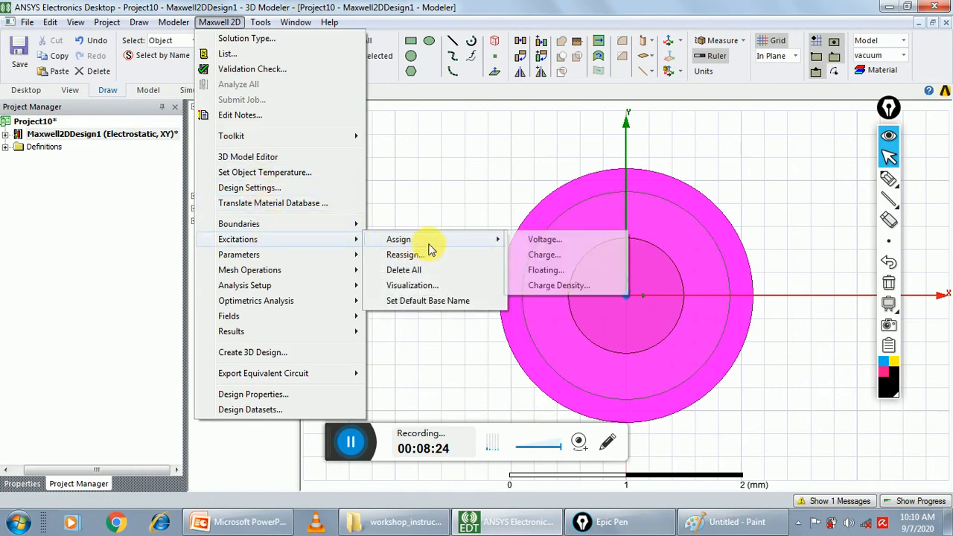
click(546, 240)
click(469, 228)
drag(471, 231, 376, 212)
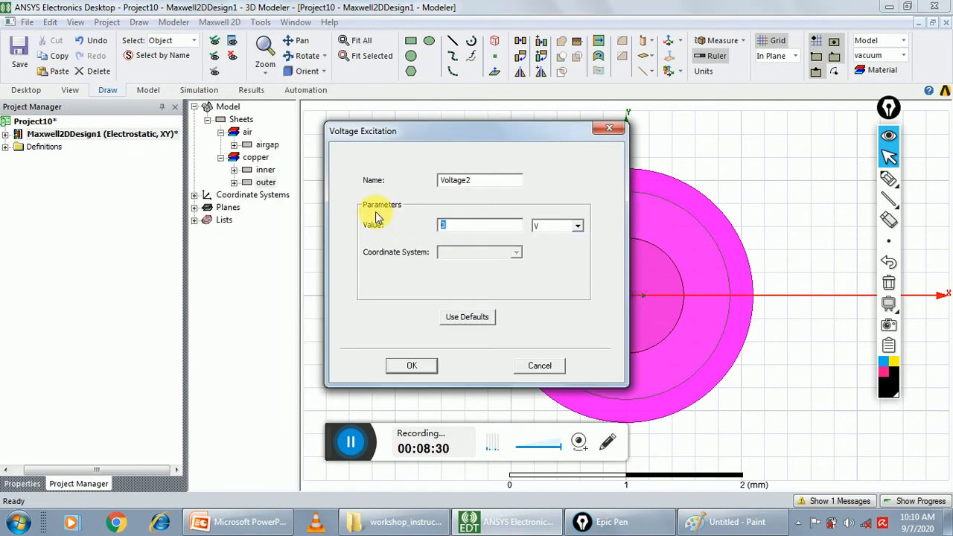
text(1)
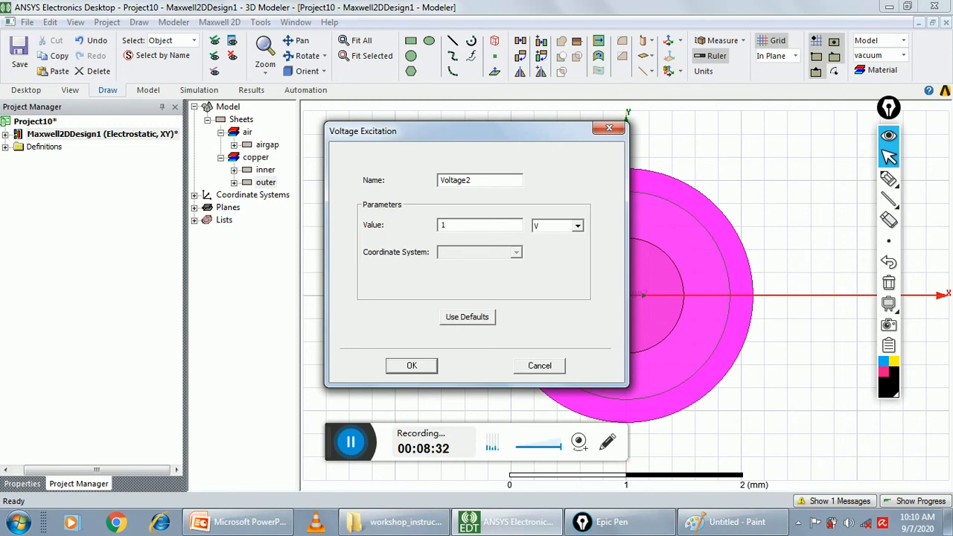
click(577, 225)
click(560, 257)
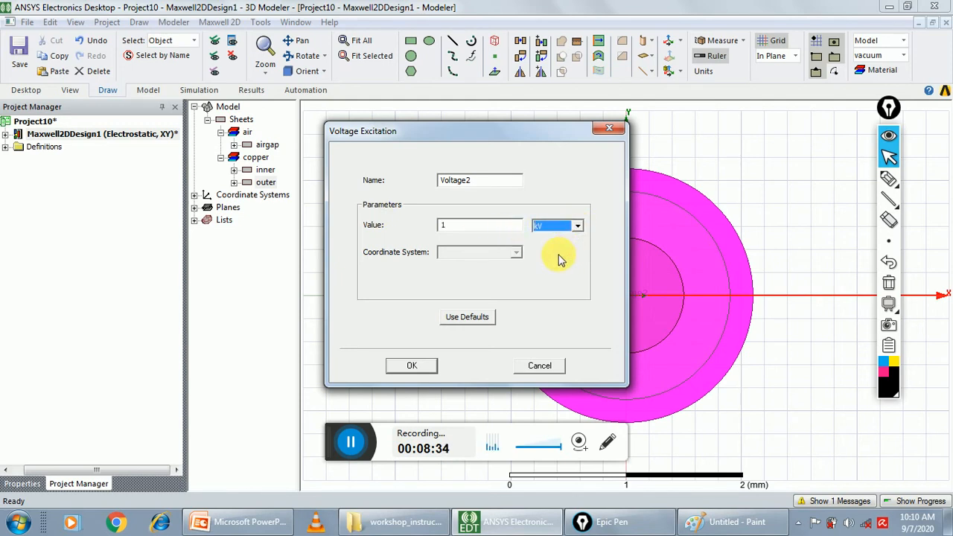
click(424, 368)
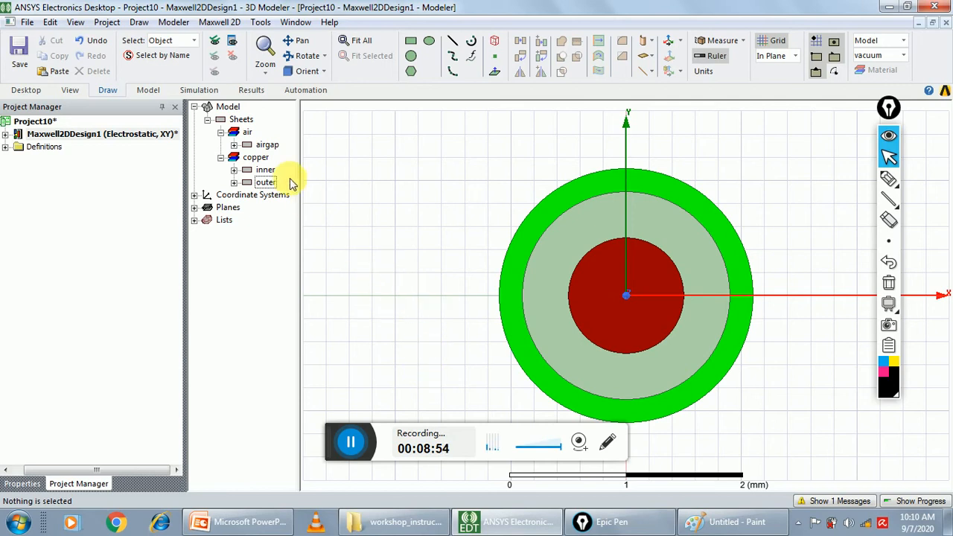
Assign a matrix parameter with Voltage1 as the signal line and Voltage2 as ground
click(219, 23)
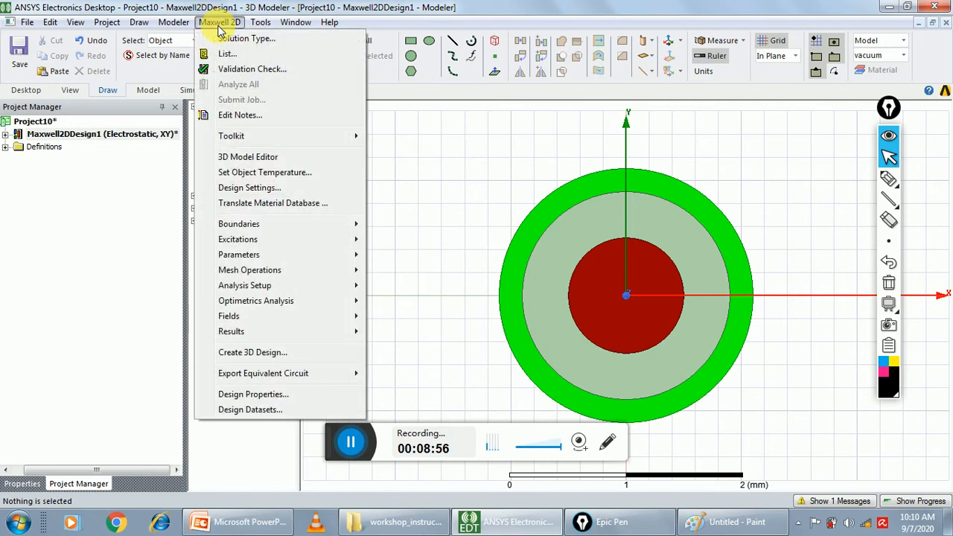
mouse_move(229, 246)
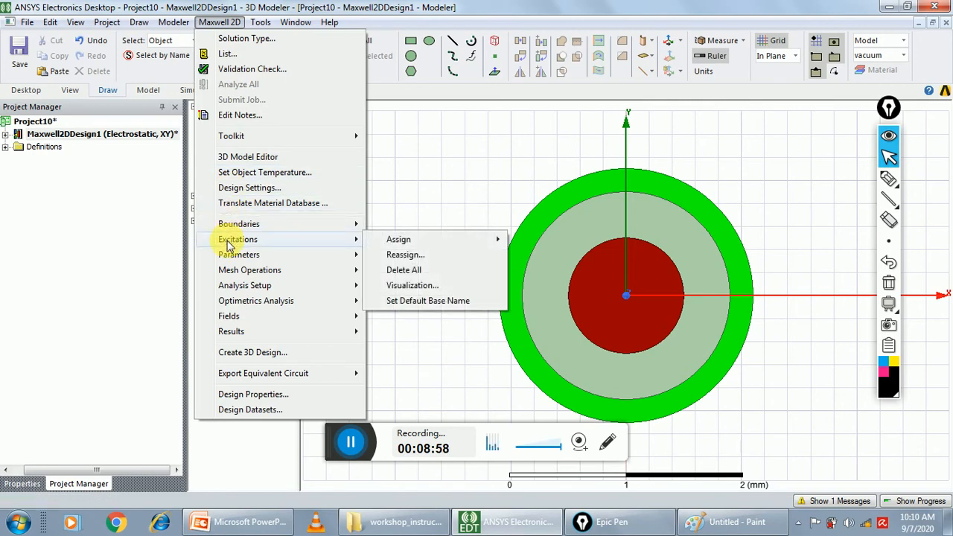
mouse_move(419, 254)
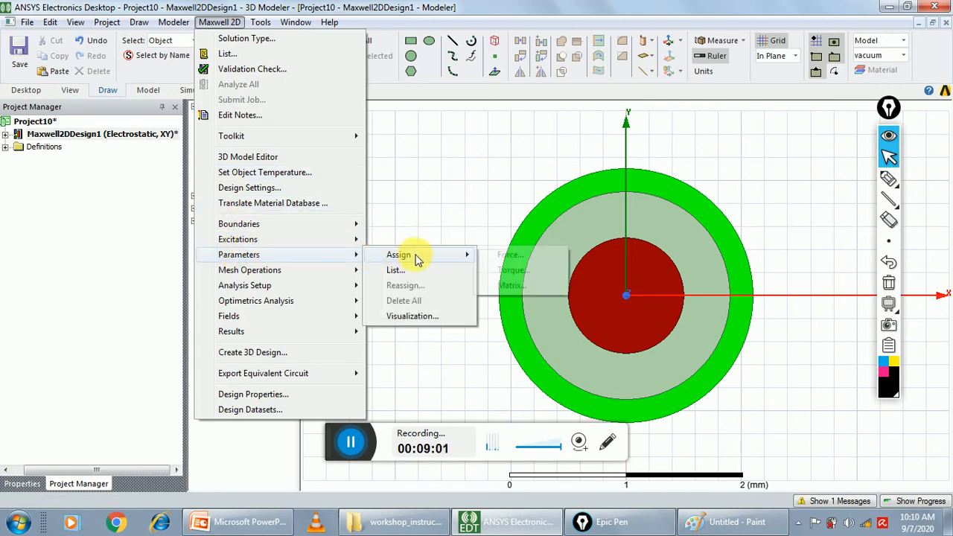
click(511, 286)
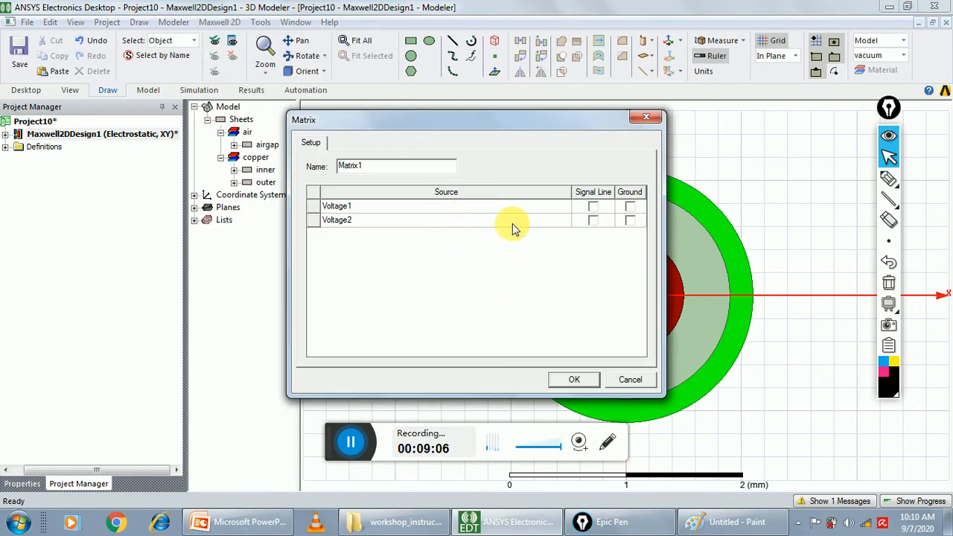
click(593, 210)
click(593, 209)
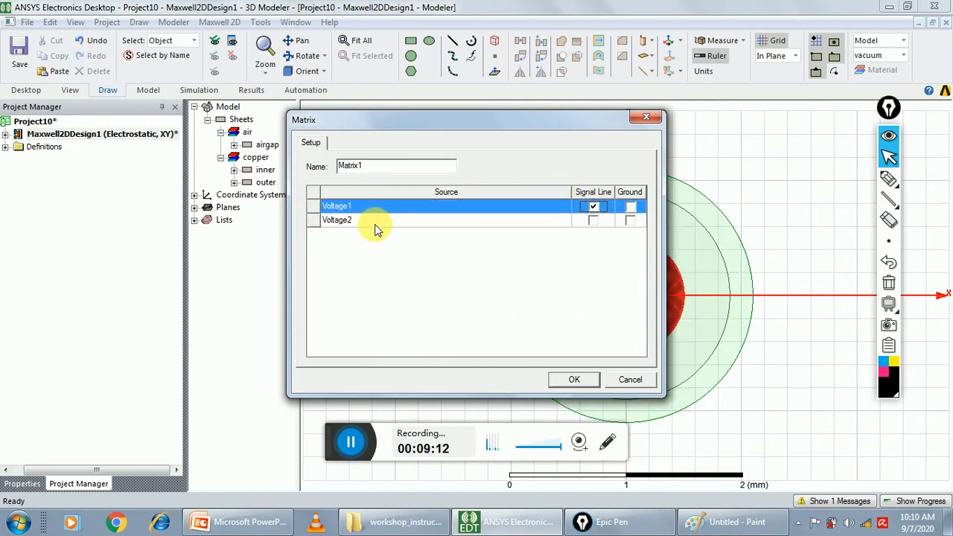
click(633, 224)
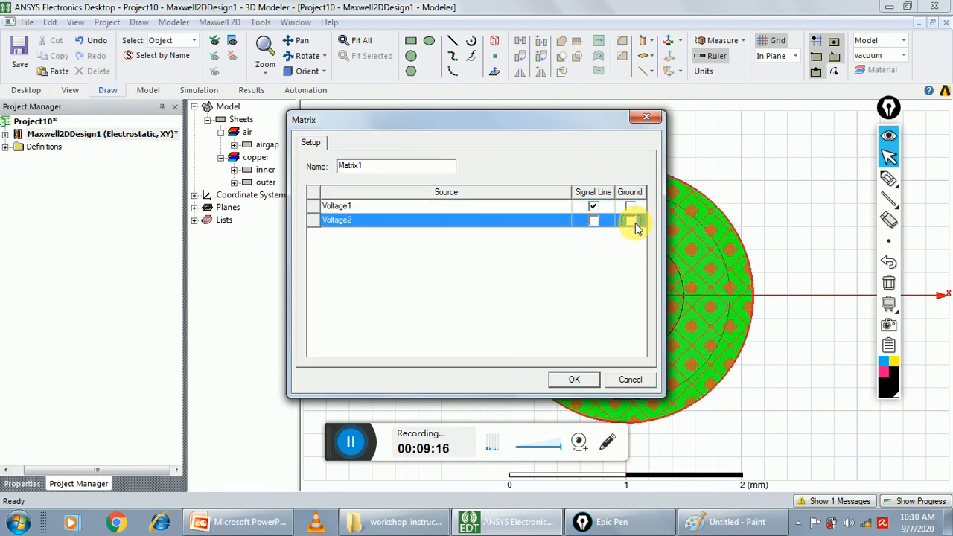
click(574, 381)
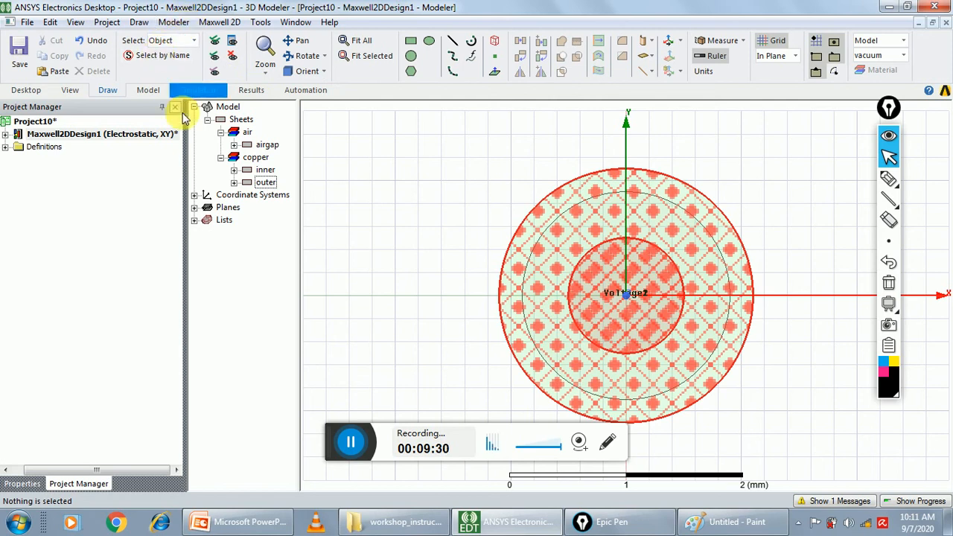
Assign a force parameter named Force1 to the inner conductor
click(256, 170)
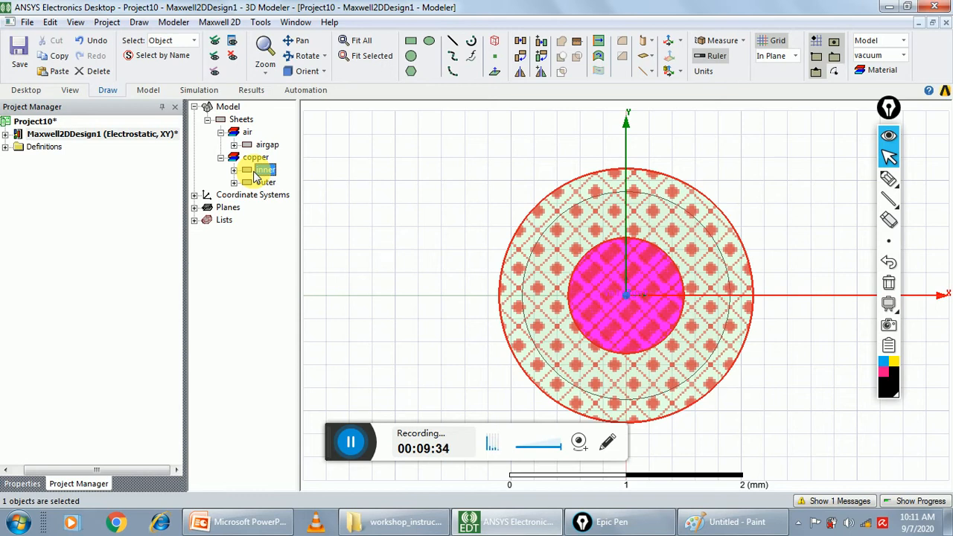
click(214, 22)
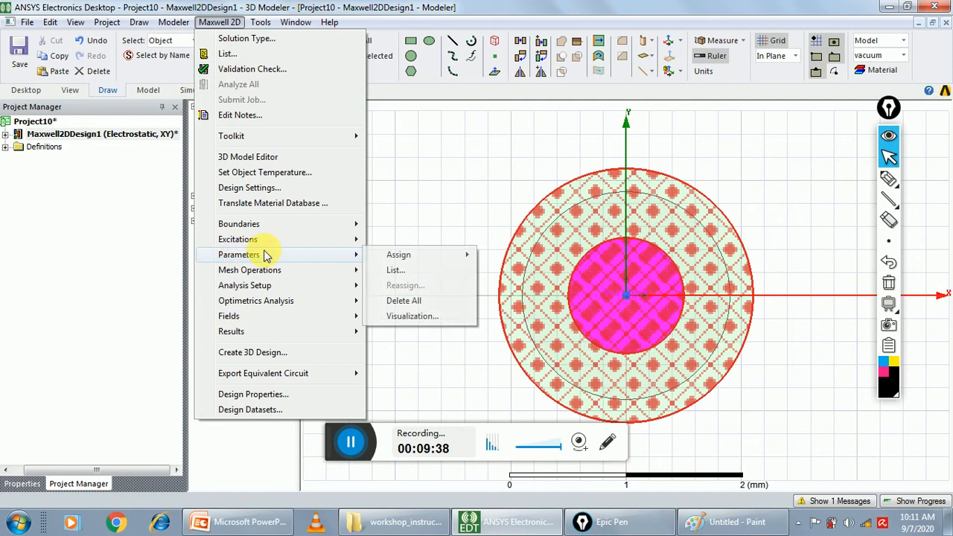
mouse_move(335, 257)
mouse_move(453, 257)
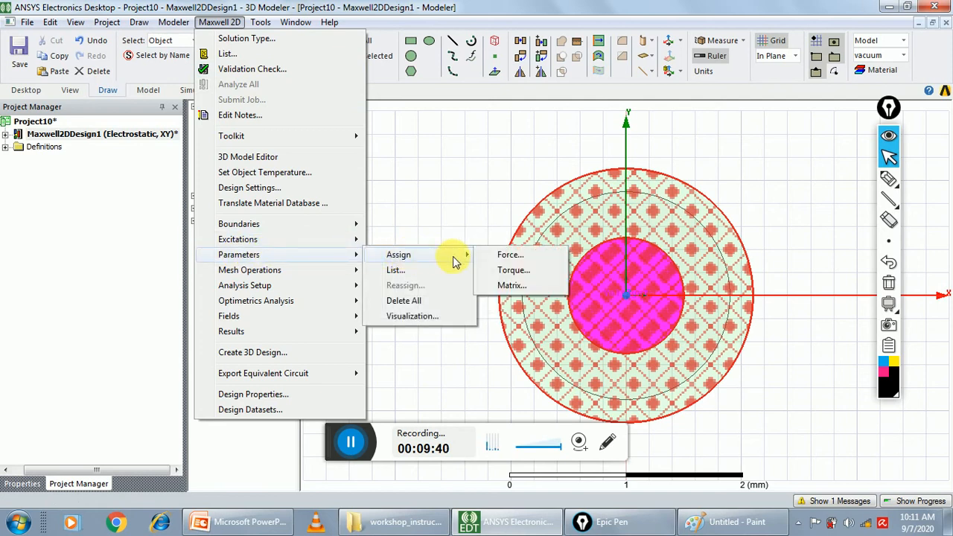
click(503, 256)
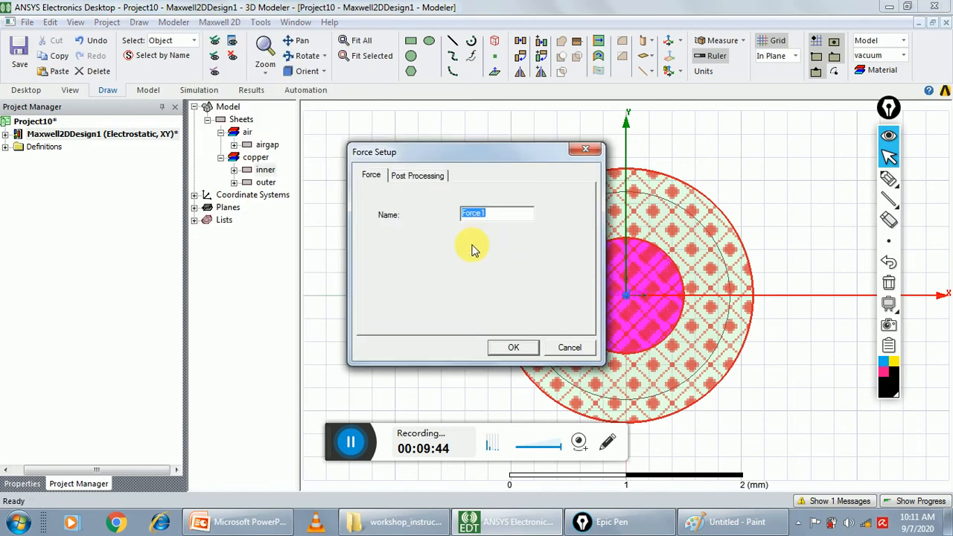
click(503, 350)
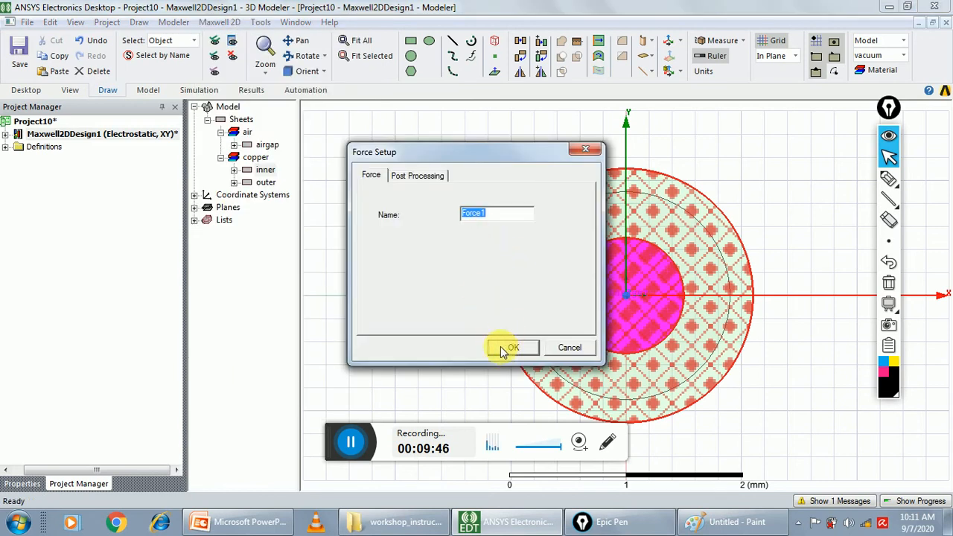
key(super)
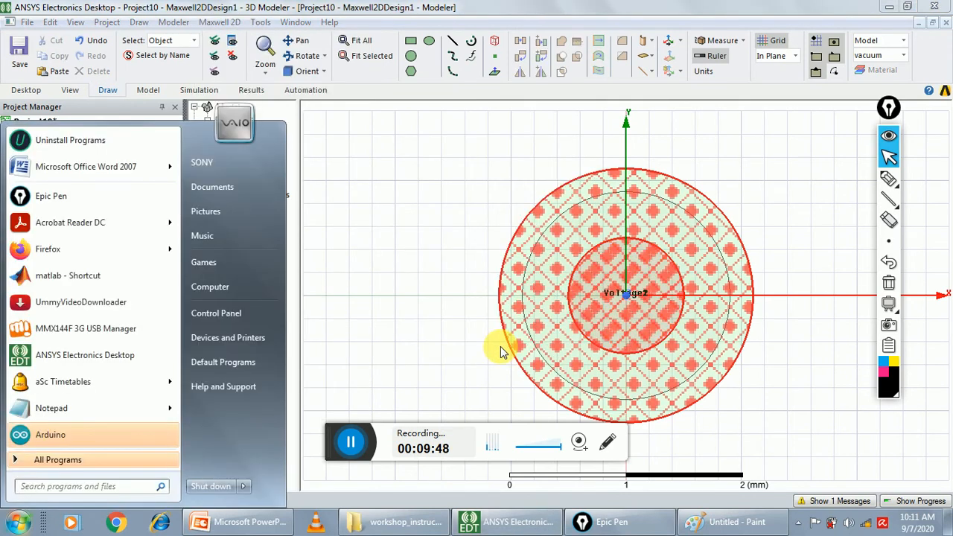
click(426, 212)
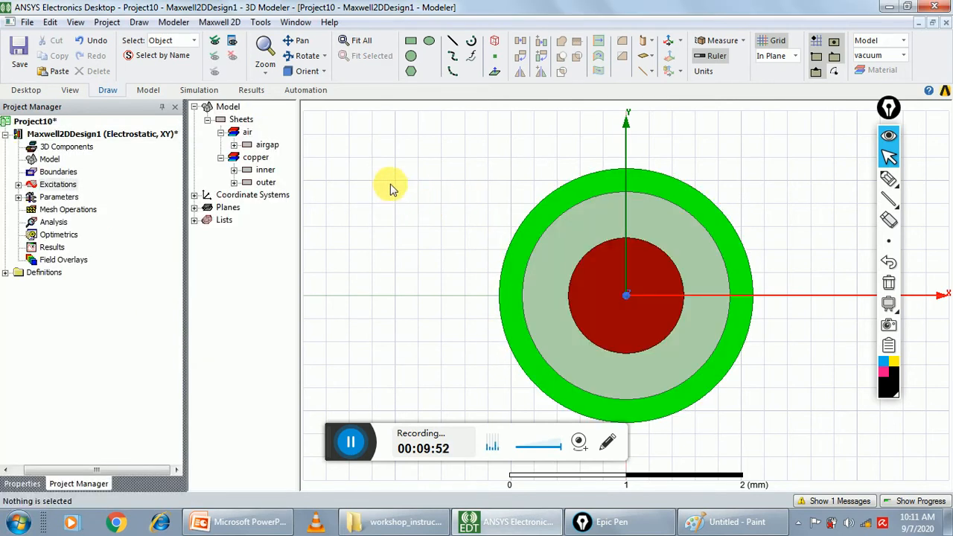
Add a solution setup named Setup1 with 10 maximum passes, 0.5 percent error and 50% refinement per pass
click(218, 24)
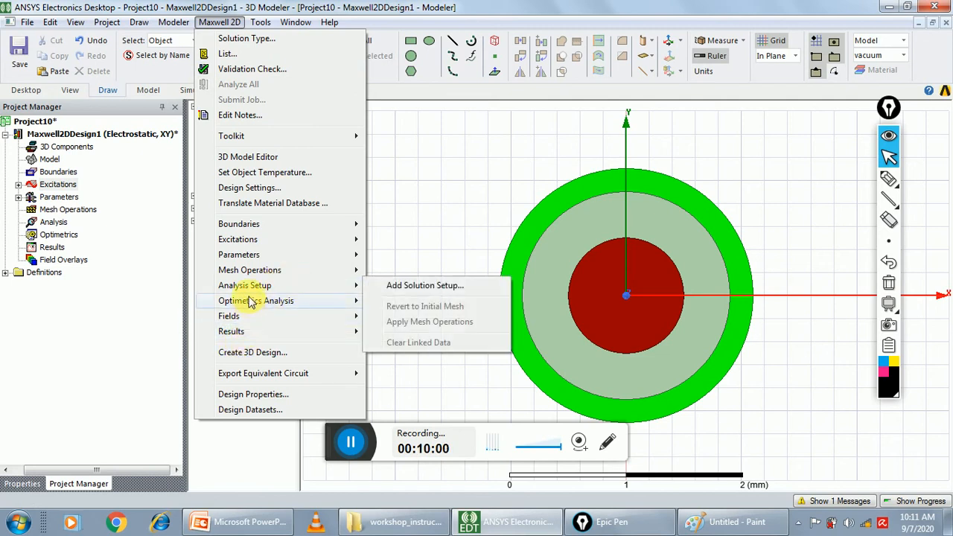
mouse_move(328, 286)
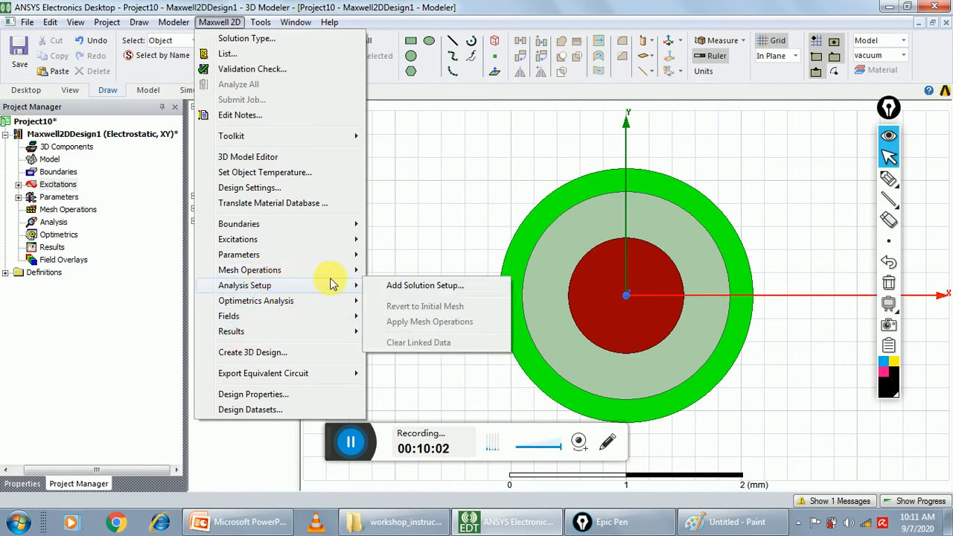
click(397, 290)
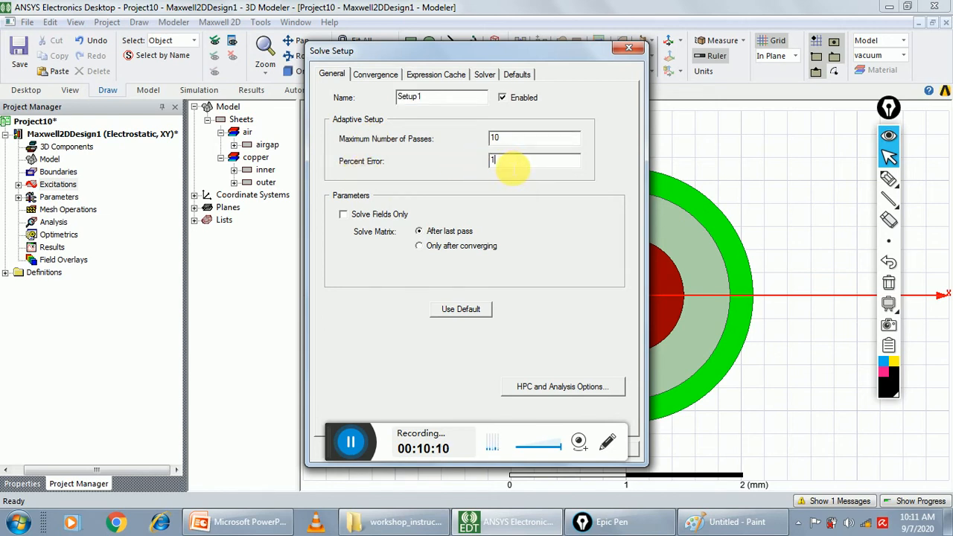
text(0.5)
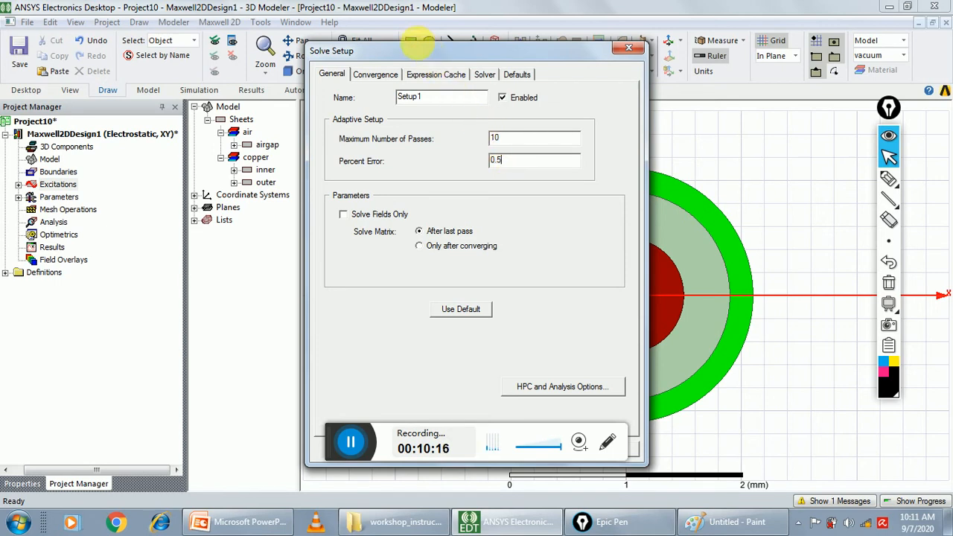
click(377, 73)
drag(460, 112, 488, 112)
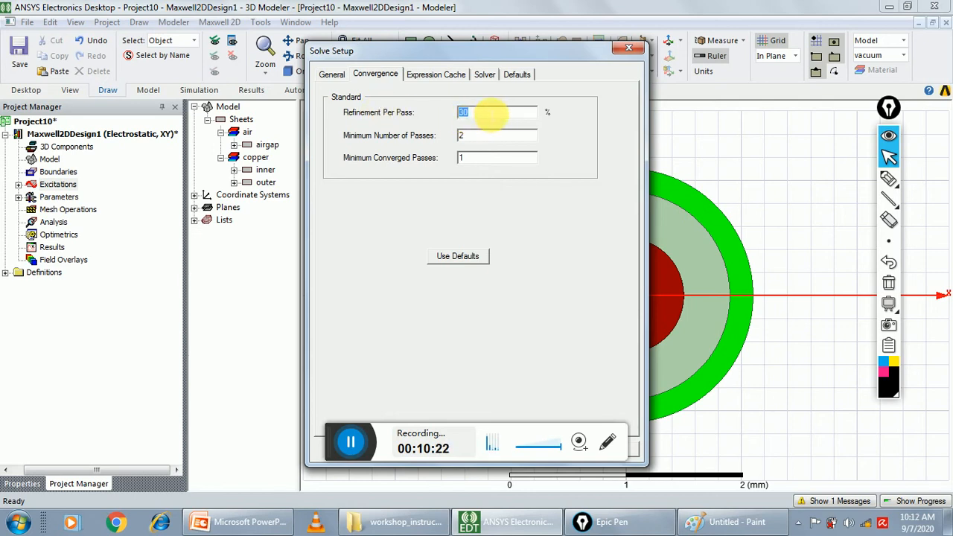
text(5)
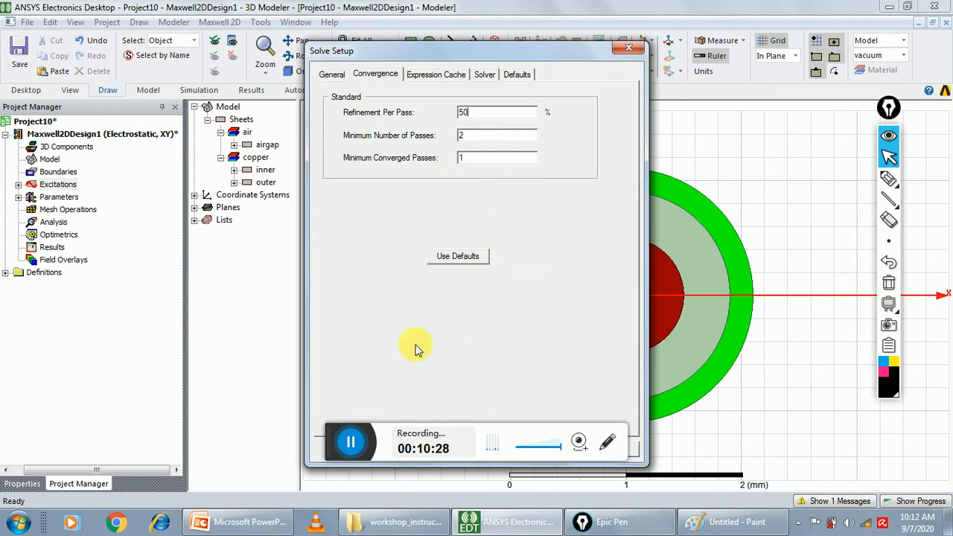
click(496, 435)
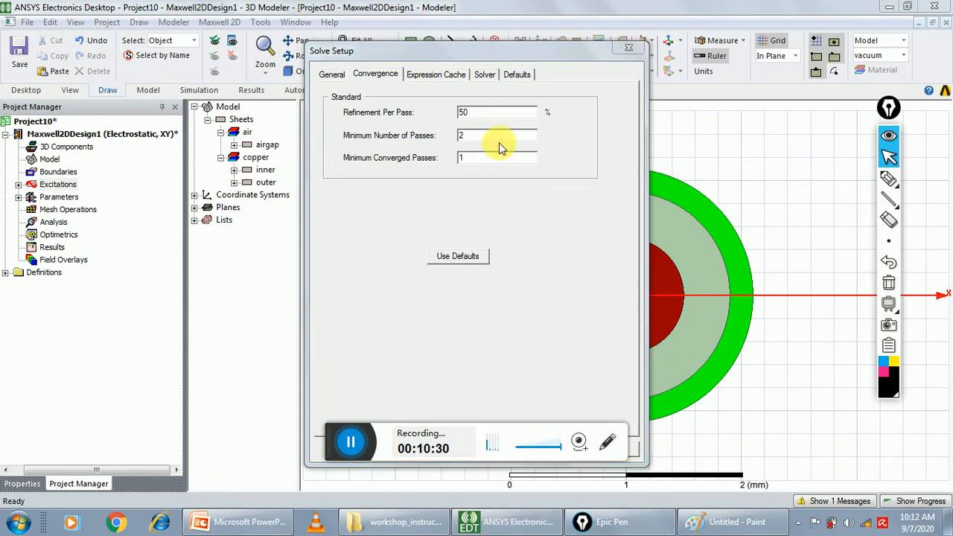
drag(499, 63, 614, 21)
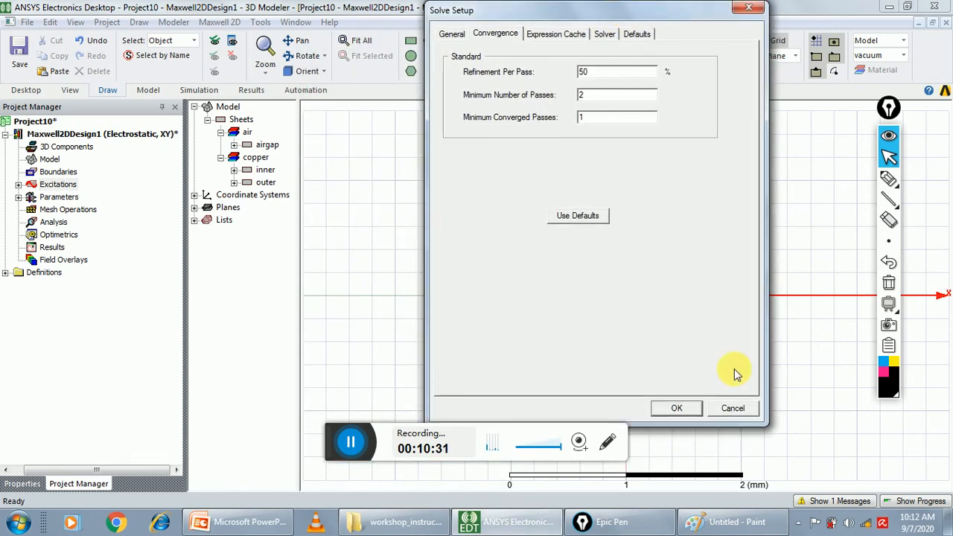
click(670, 406)
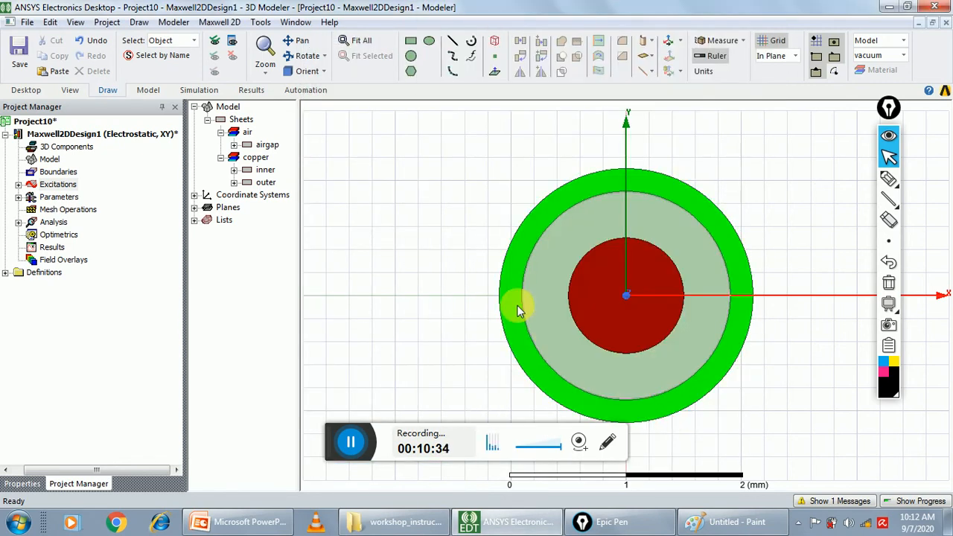
Run a validation check on the design and close its report
click(232, 23)
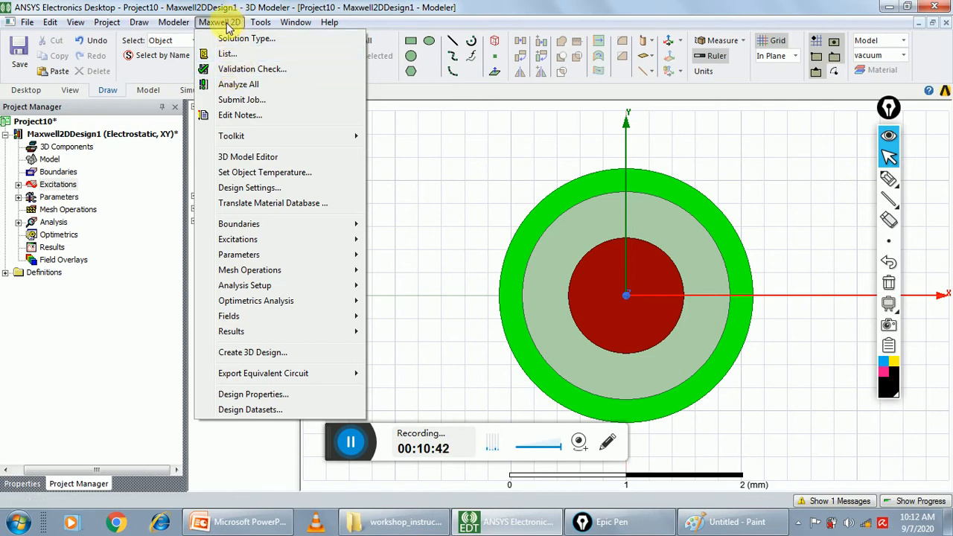
click(252, 72)
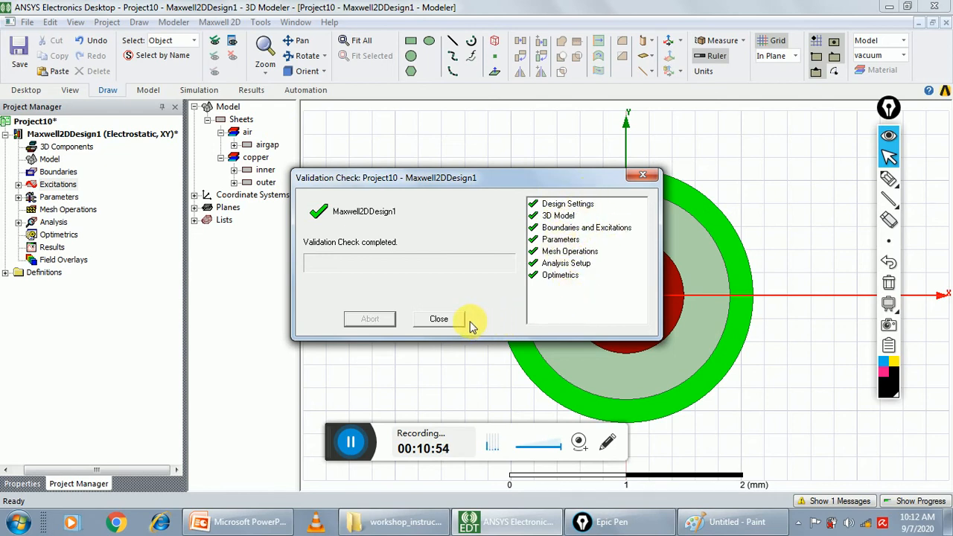
click(440, 319)
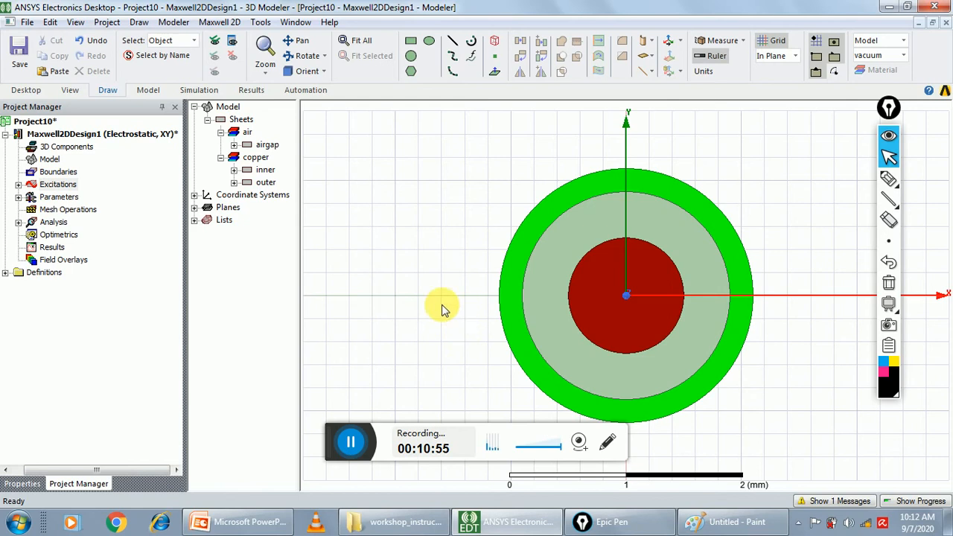
Analyze all setups, saving the project as p2b1 in the Ansoft folder instead of overwriting p2b
click(235, 27)
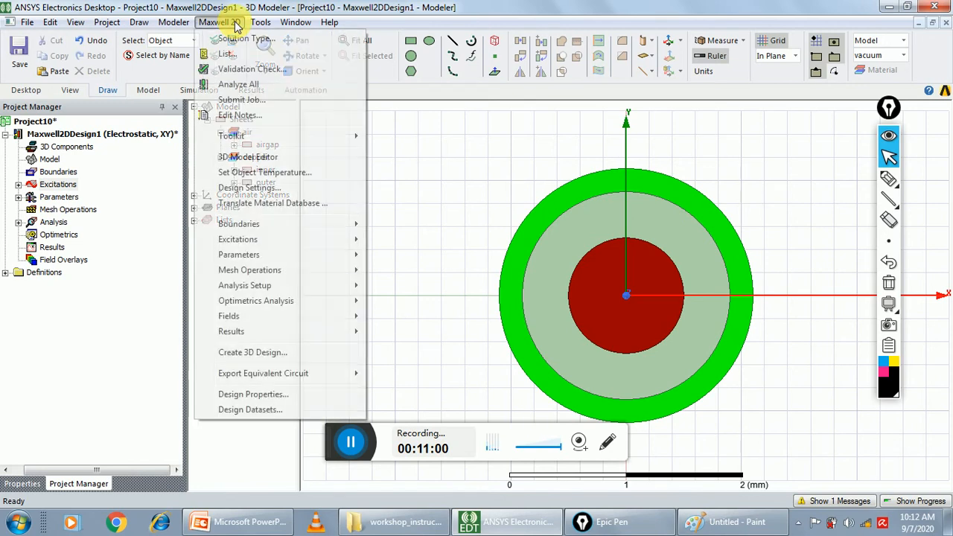
click(244, 87)
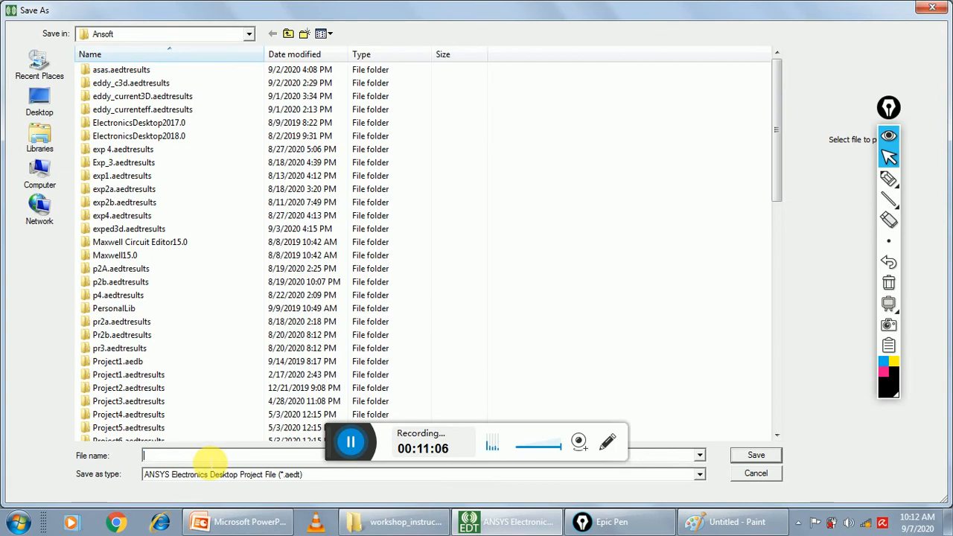
text(p2)
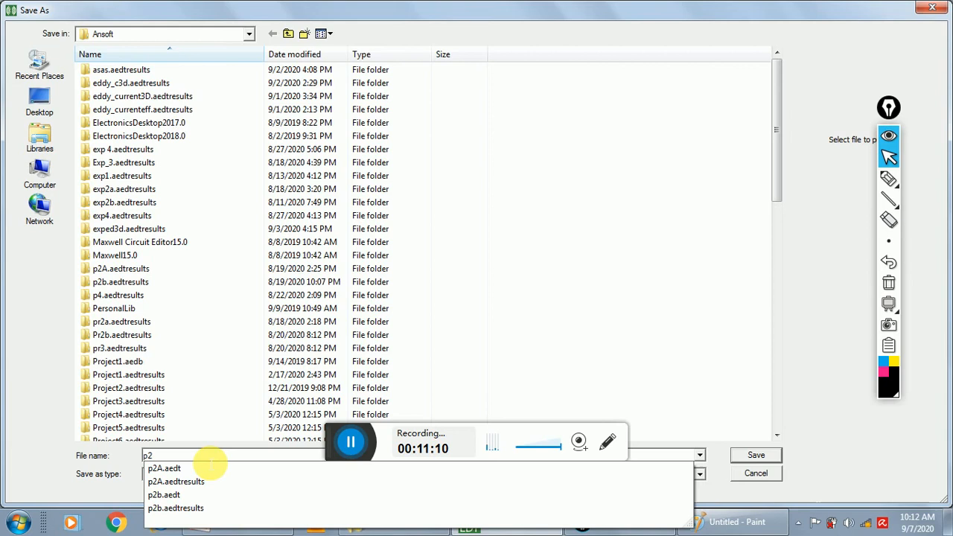
text(b)
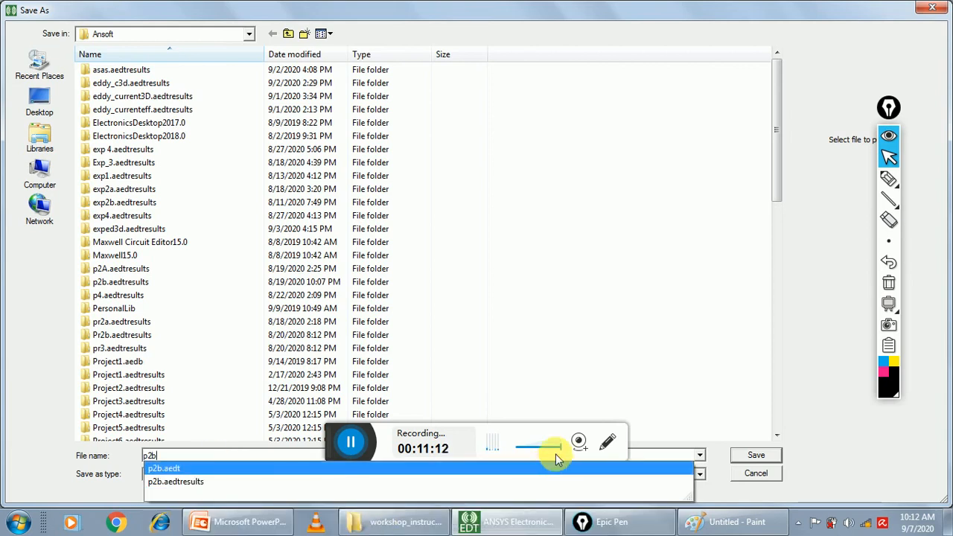
click(756, 455)
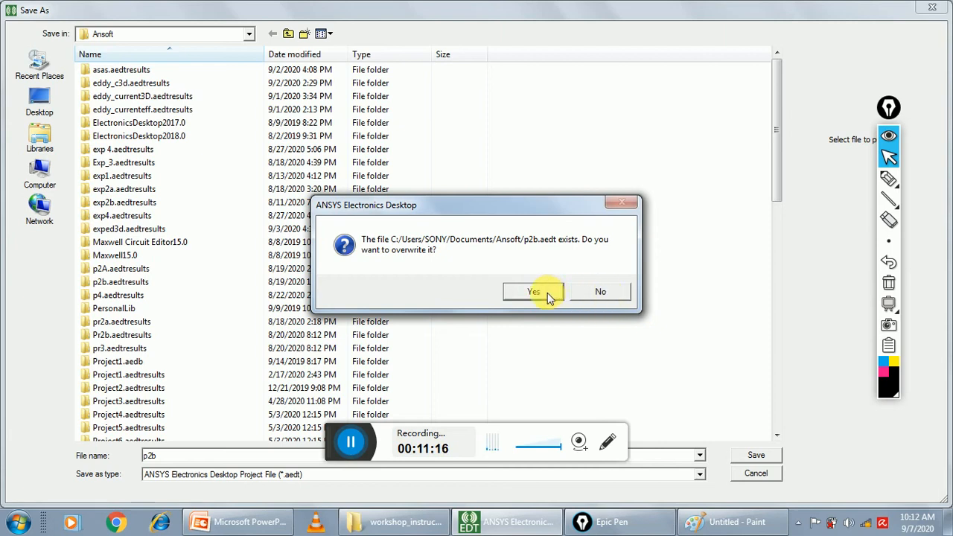
click(609, 293)
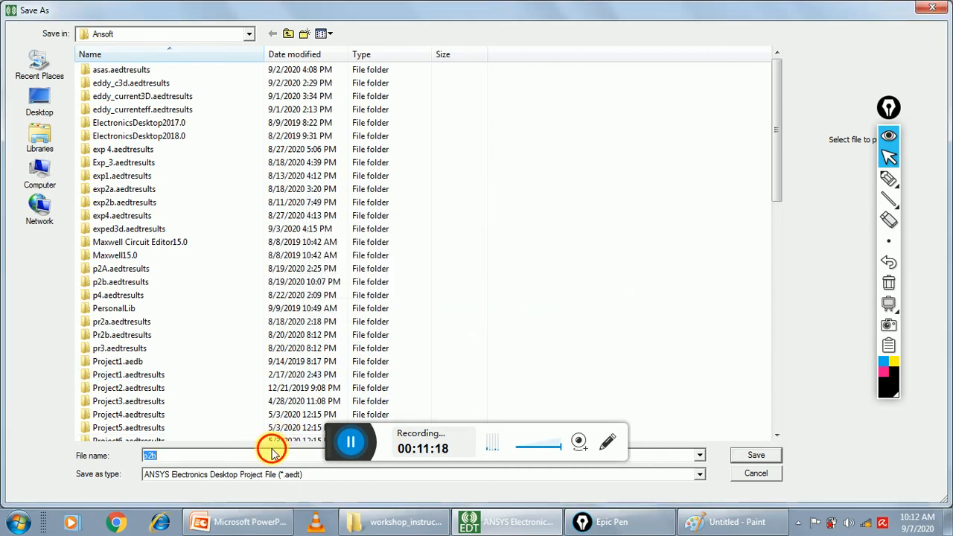
text(1)
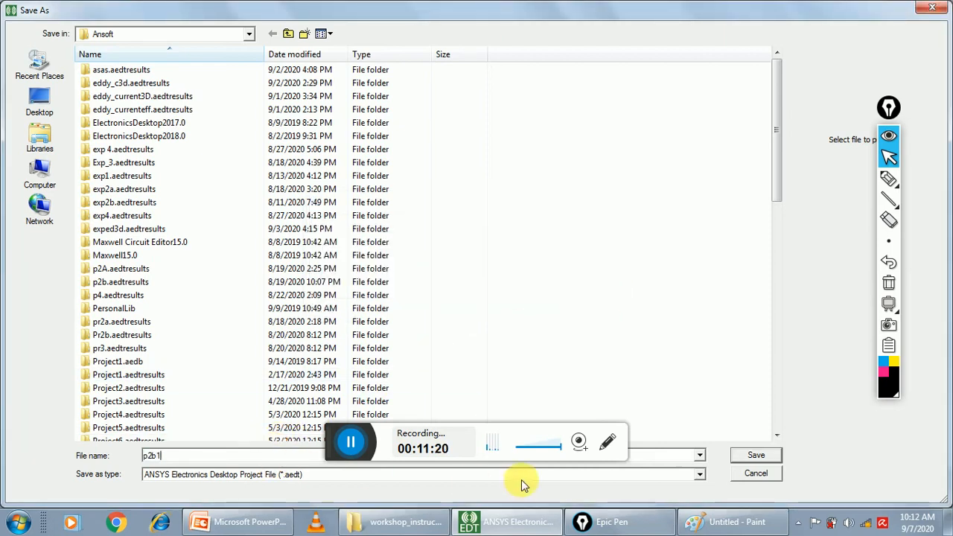
click(745, 455)
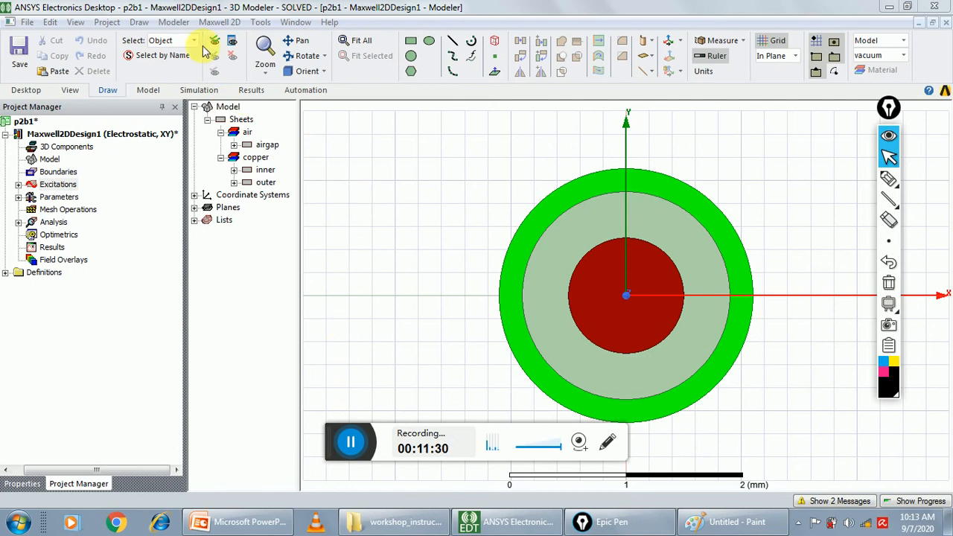
Open the solution data and examine the capacitance matrix for Matrix1
click(220, 23)
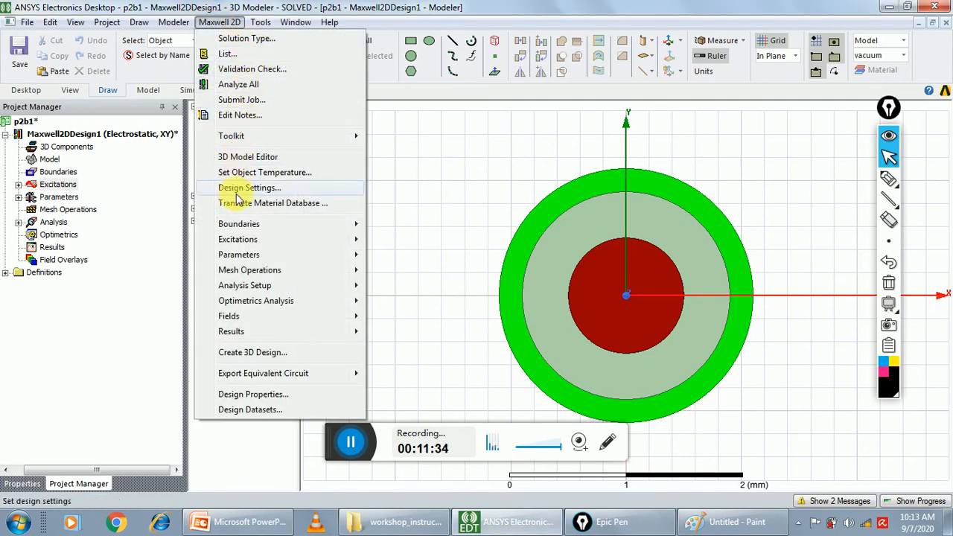
mouse_move(267, 331)
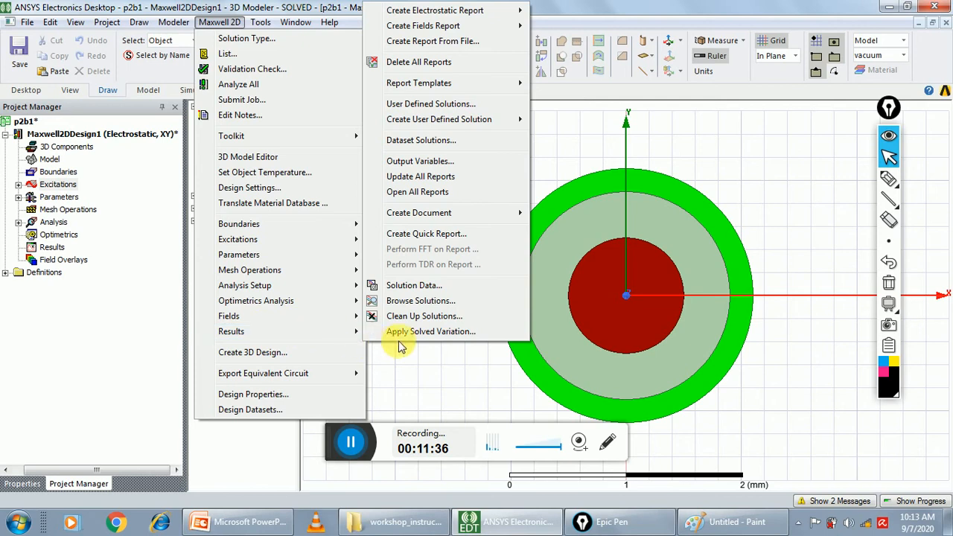
click(427, 287)
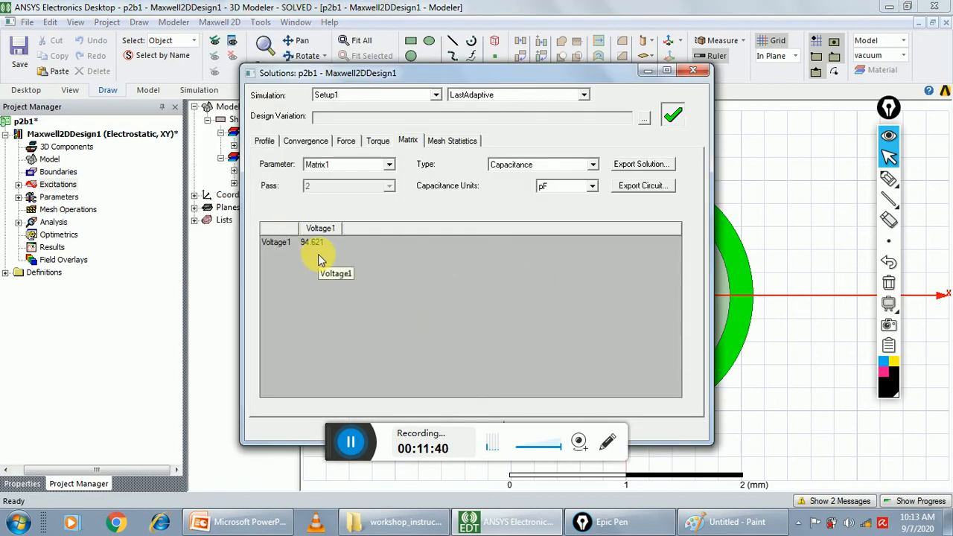
key(super)
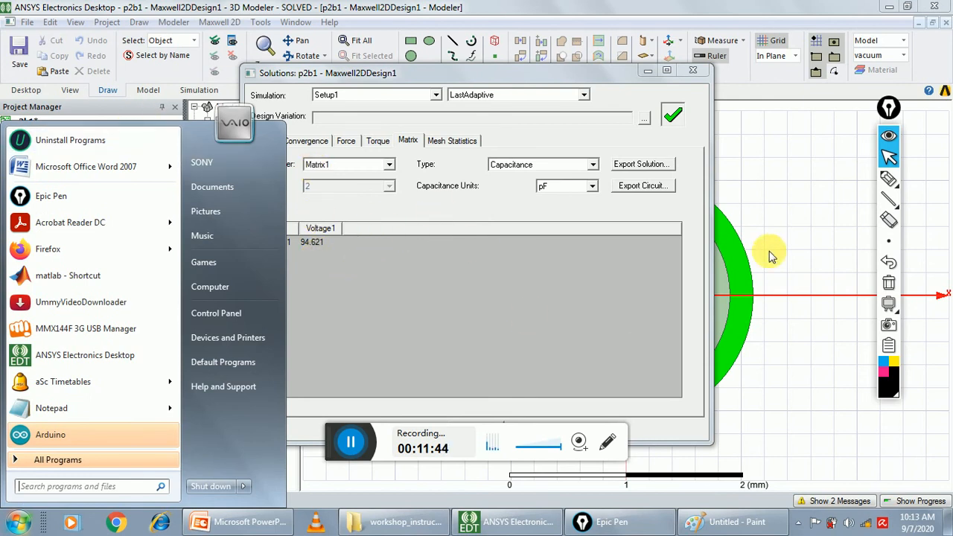
click(451, 275)
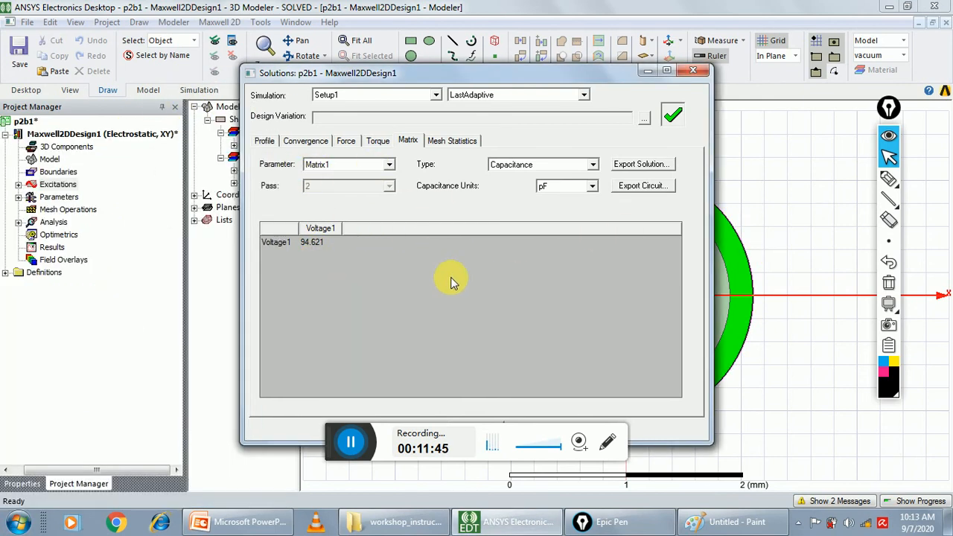
Circle the Voltage1 capacitance result with the pen and draw lines linking it to the Capacitance type and the capacitance units
click(886, 177)
mouse_move(358, 241)
mouse_down()
mouse_move(295, 248)
mouse_move(350, 262)
mouse_move(342, 253)
mouse_move(456, 217)
mouse_move(514, 186)
mouse_up()
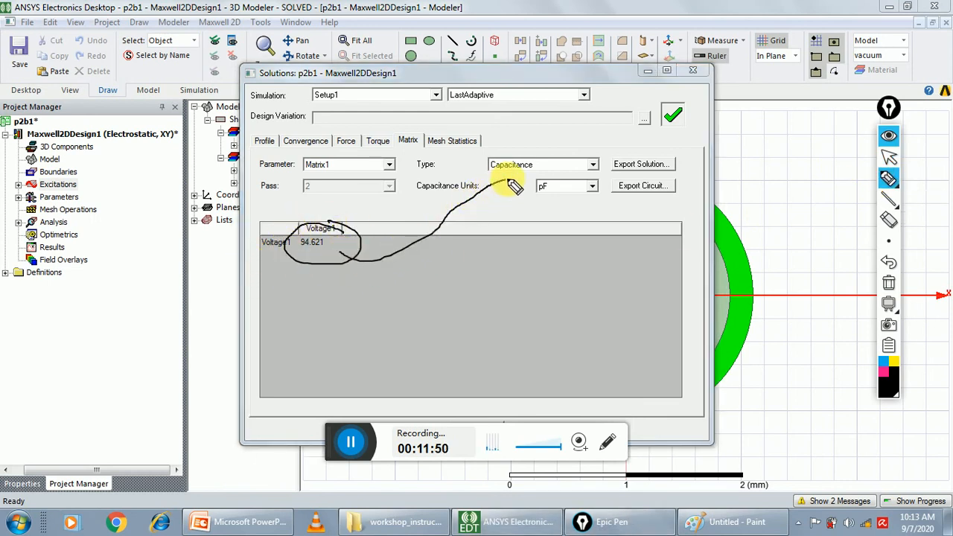
mouse_move(387, 262)
mouse_down()
mouse_move(511, 249)
mouse_move(560, 201)
mouse_move(557, 227)
mouse_up()
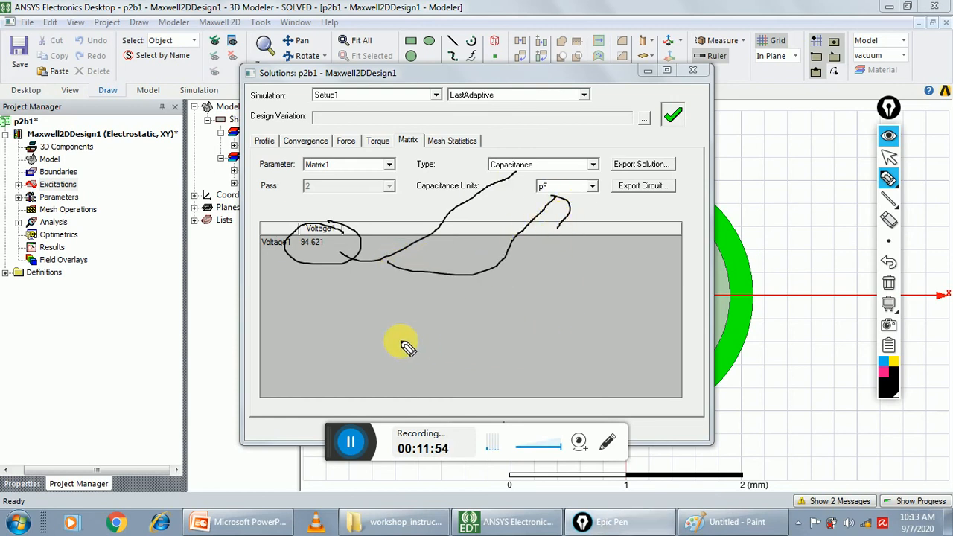
key(super)
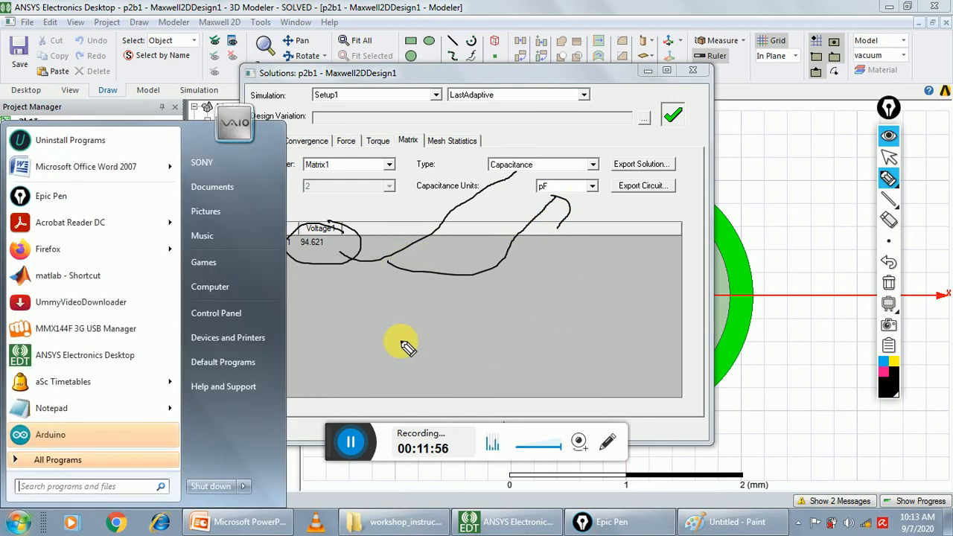
Handwrite the formula C = 2πε / ln(b/a) with the pen below the capacitance result, add arrows beside b and a, and box it
key(super)
mouse_move(410, 325)
mouse_down()
mouse_move(406, 353)
mouse_move(433, 326)
mouse_up()
drag(430, 335, 435, 335)
mouse_move(465, 304)
mouse_down()
mouse_move(485, 317)
mouse_move(500, 298)
mouse_move(530, 307)
mouse_up()
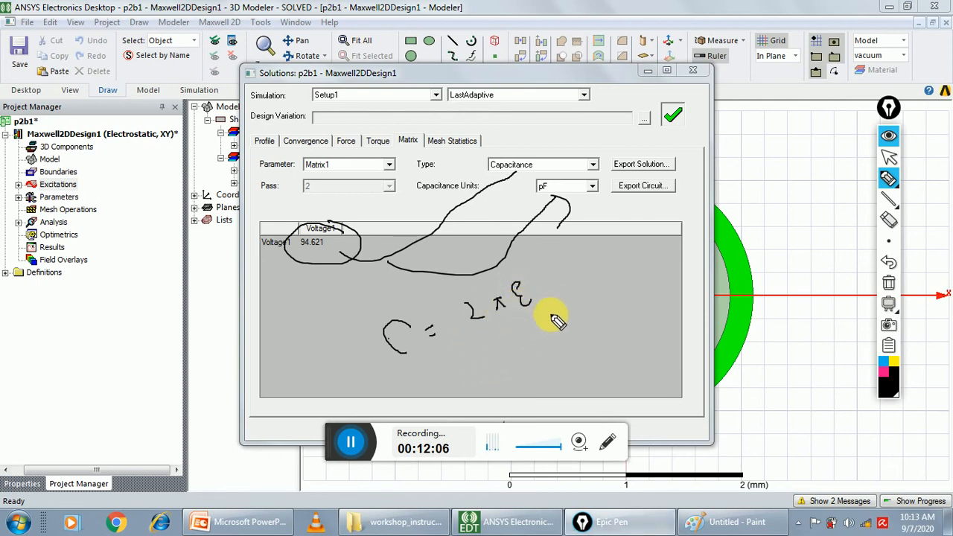
drag(489, 335, 567, 321)
mouse_move(501, 340)
mouse_down()
mouse_move(515, 364)
mouse_move(533, 367)
mouse_up()
mouse_move(545, 331)
mouse_down()
mouse_move(561, 351)
mouse_move(557, 365)
mouse_move(572, 360)
mouse_move(562, 368)
mouse_up()
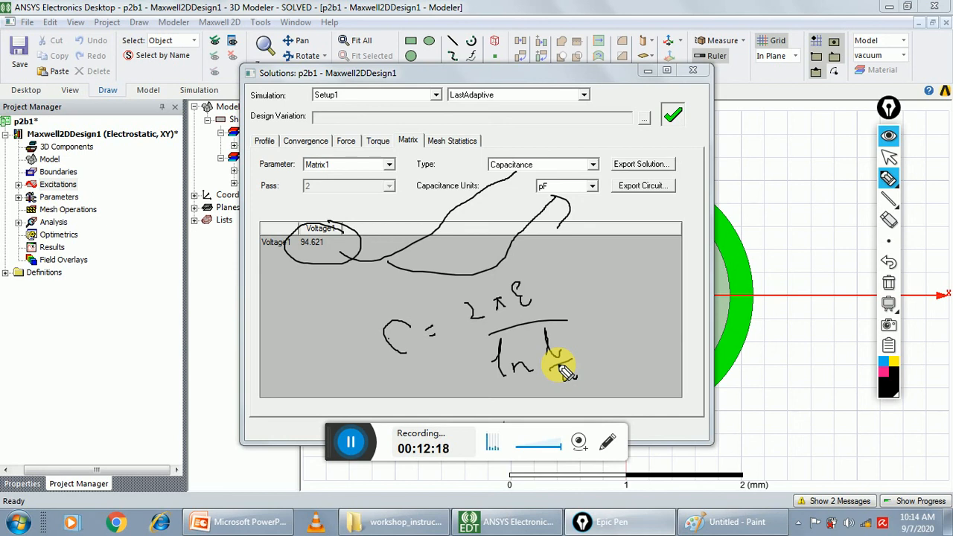
drag(564, 334, 584, 335)
mouse_move(581, 367)
mouse_down()
mouse_move(596, 362)
mouse_move(597, 372)
mouse_up()
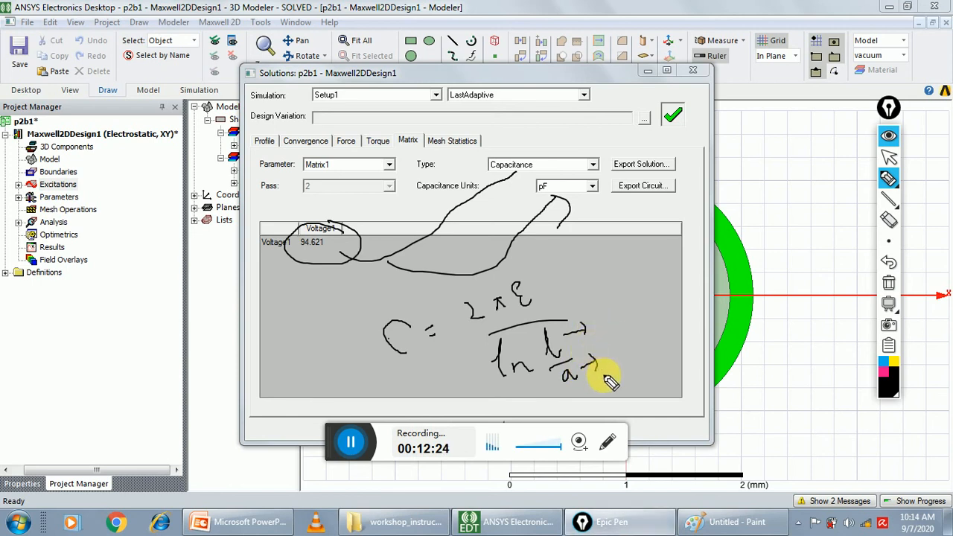
mouse_move(356, 289)
mouse_down()
mouse_move(380, 376)
mouse_move(645, 342)
mouse_up()
drag(656, 382, 372, 378)
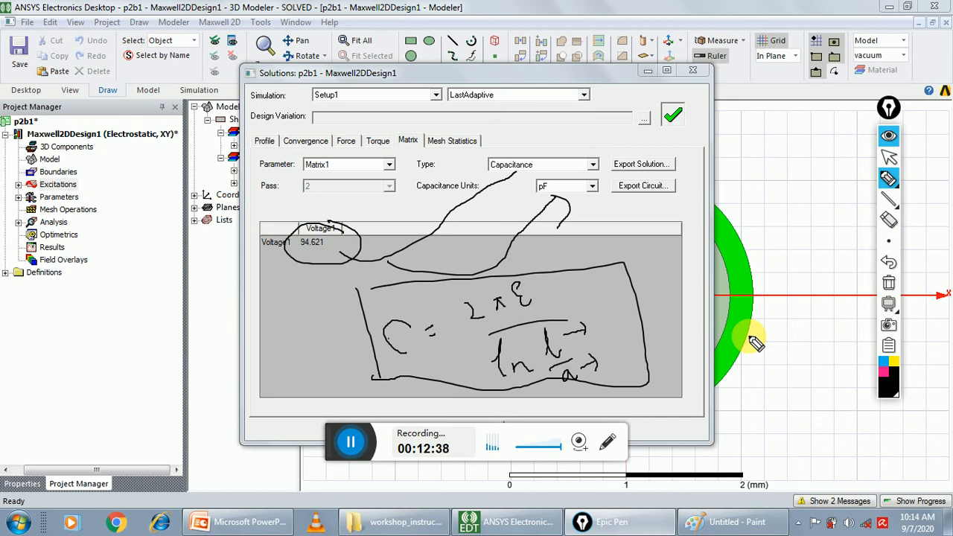
Switch from the pen to the pointer, display the Force1 results in newtons, and clear all pen annotations
click(891, 158)
click(345, 140)
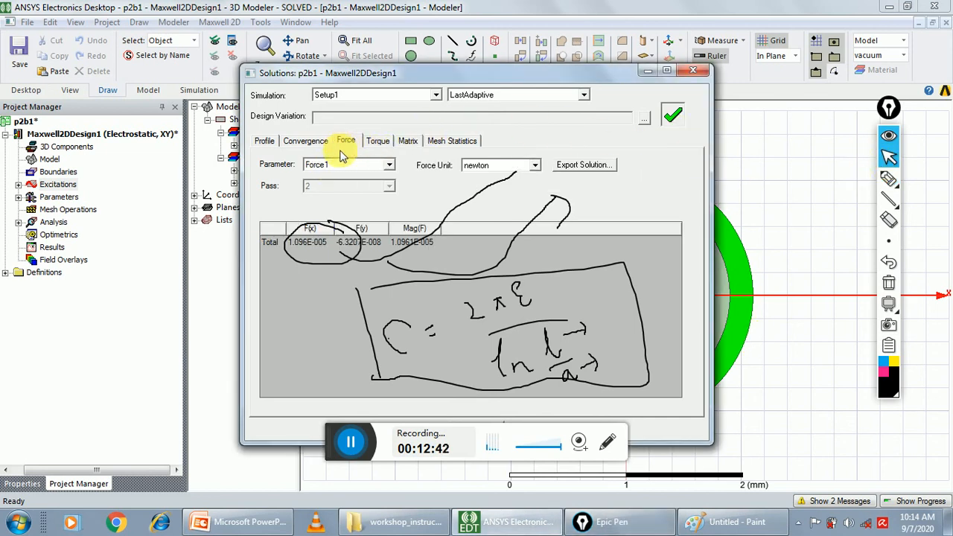
click(889, 283)
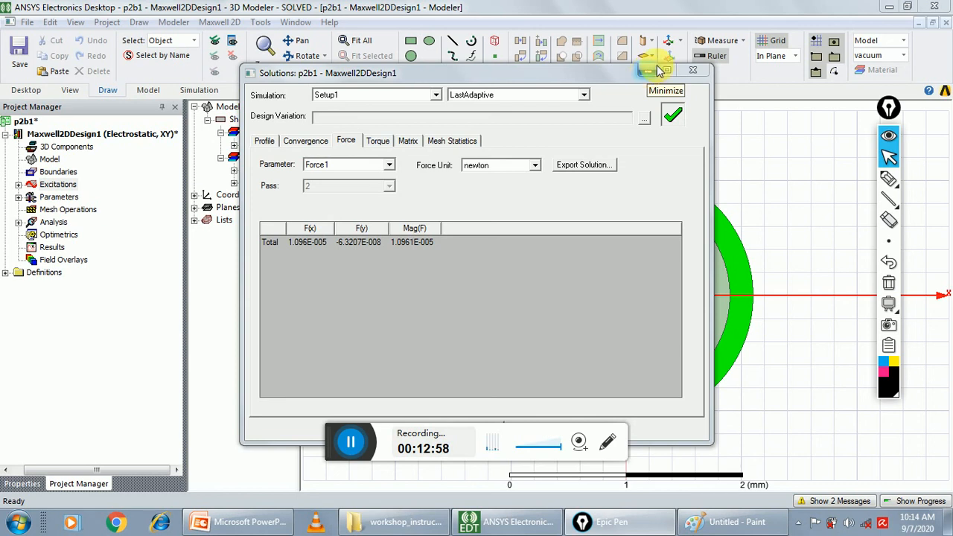
Move the solution data window slightly aside and close it
key(super)
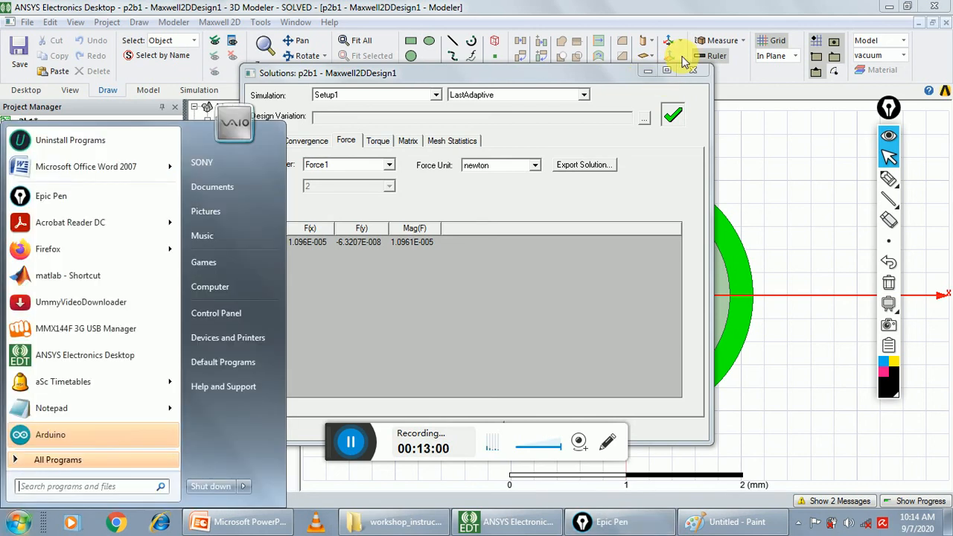
click(571, 72)
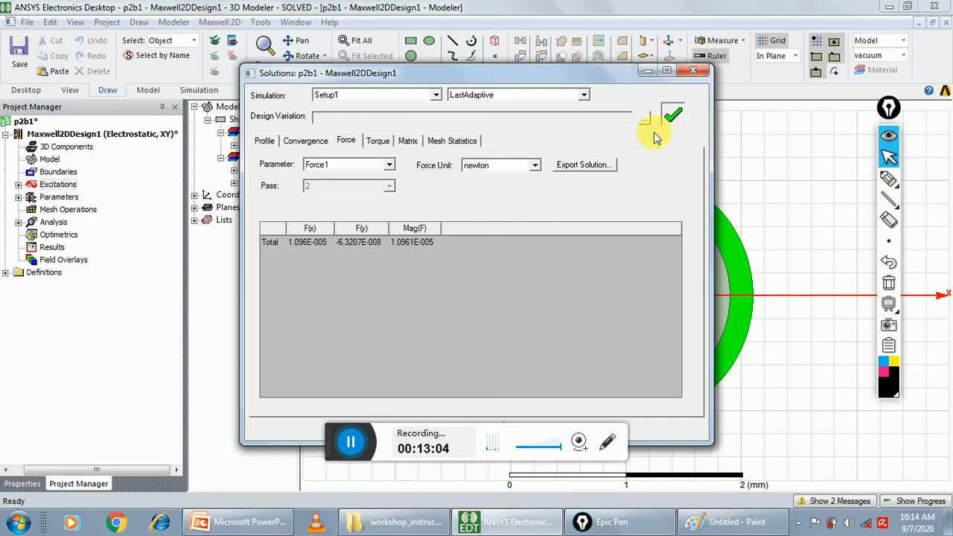
drag(559, 73, 591, 70)
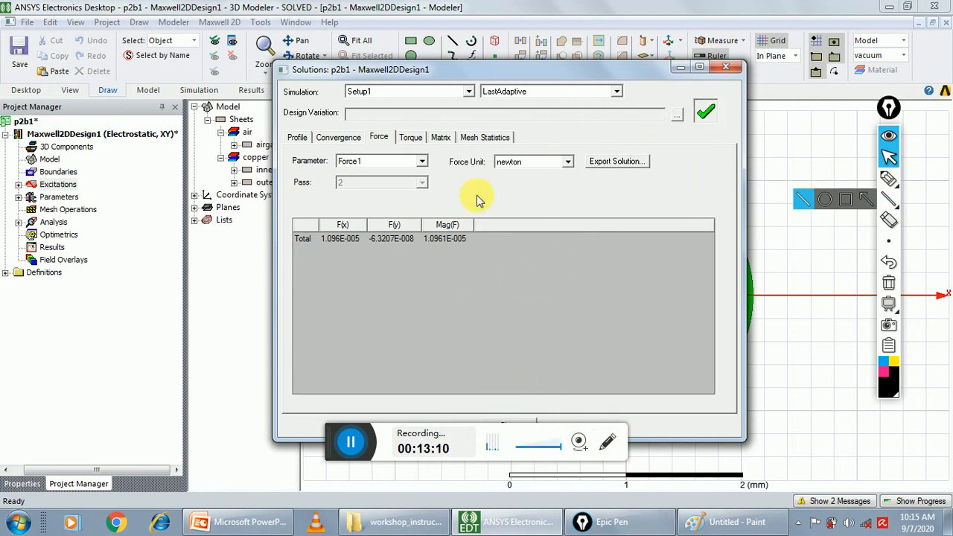
click(727, 68)
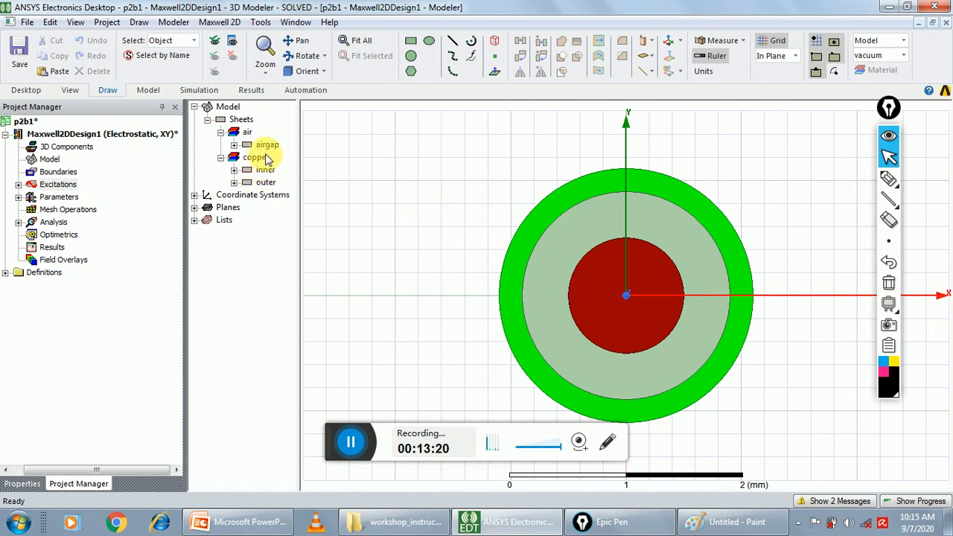
Select the inner copper sheet in the model tree to highlight the inner conductor in the drawing
click(247, 132)
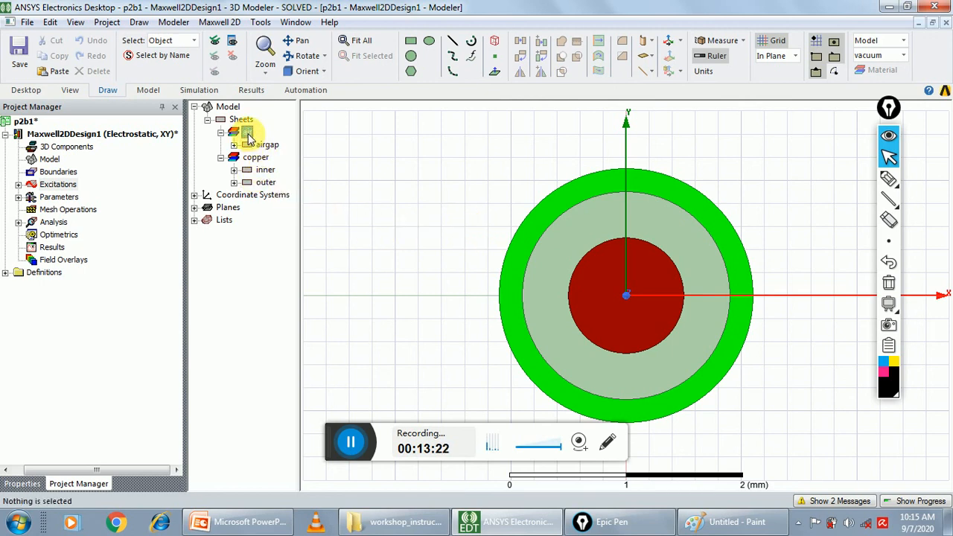
click(262, 171)
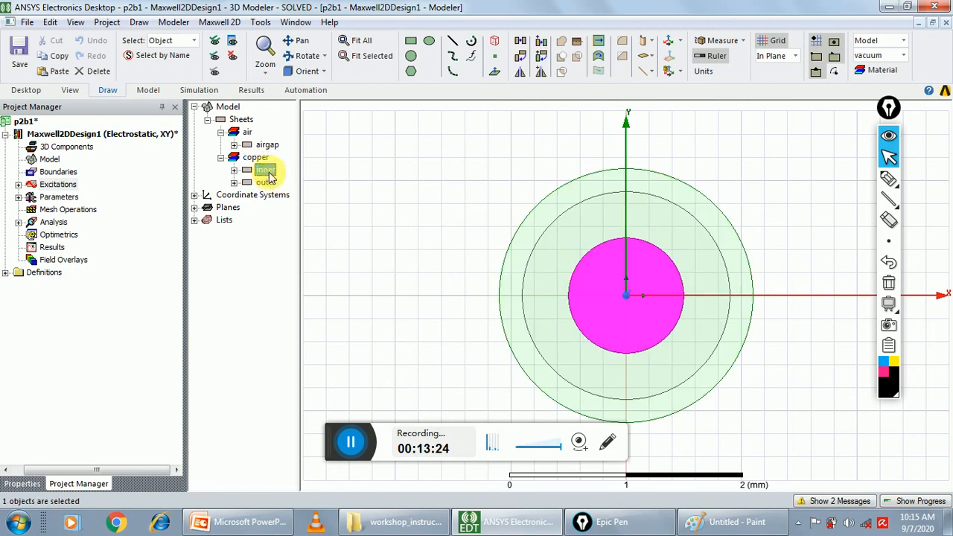
click(267, 183)
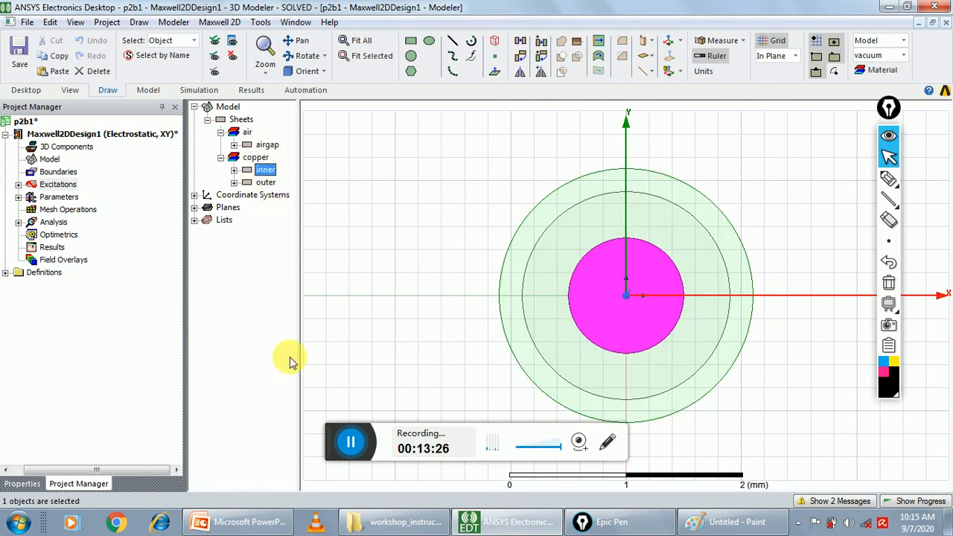
click(350, 443)
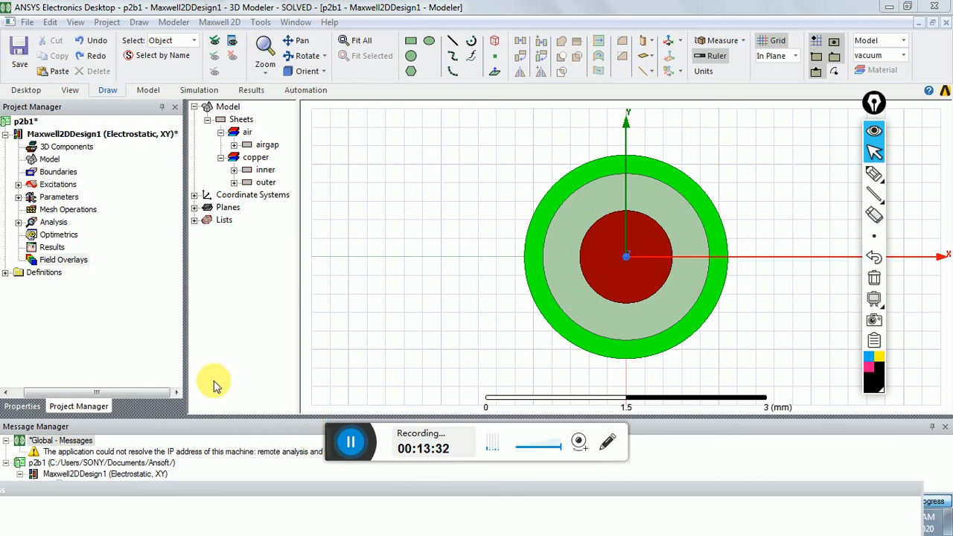
Create an E_Vector field overlay of the electric field on the Global:XY plane
click(195, 208)
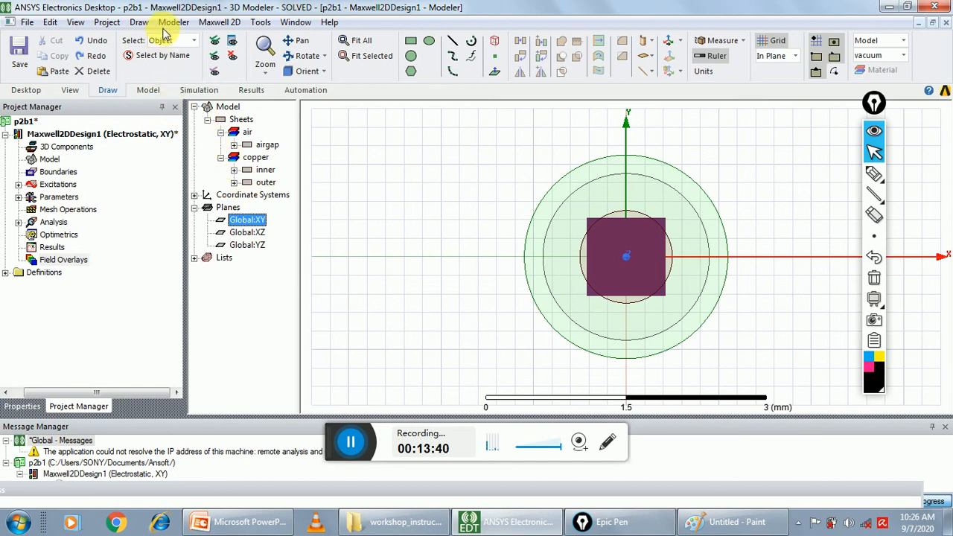
click(220, 23)
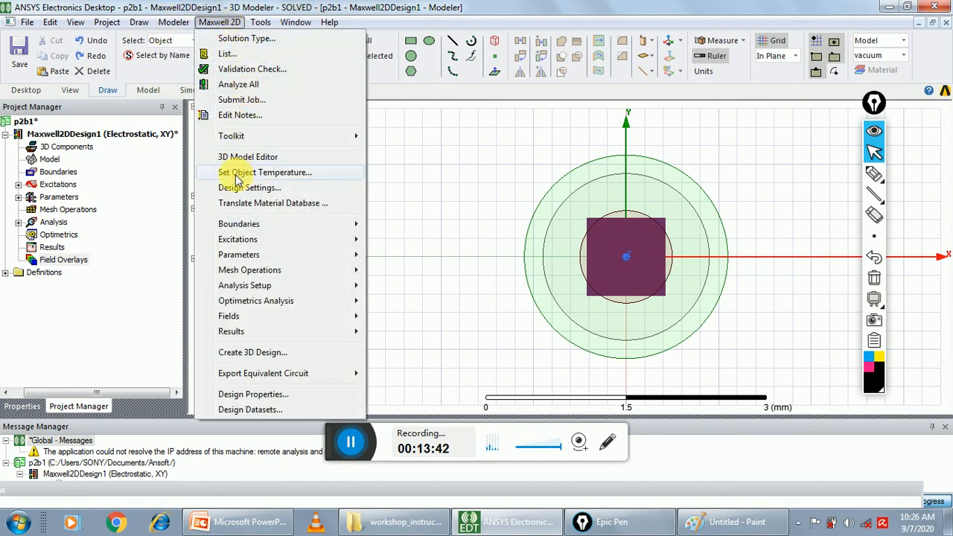
mouse_move(253, 290)
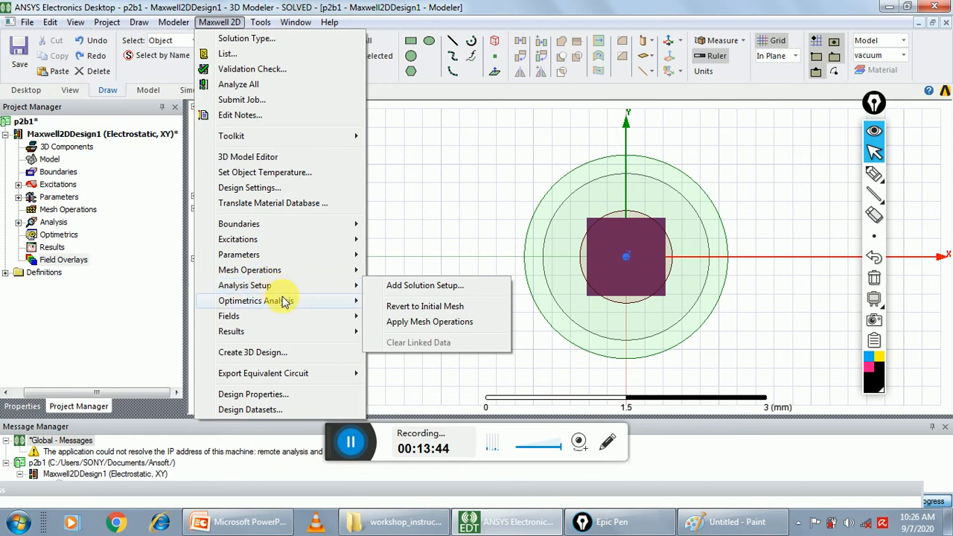
mouse_move(341, 316)
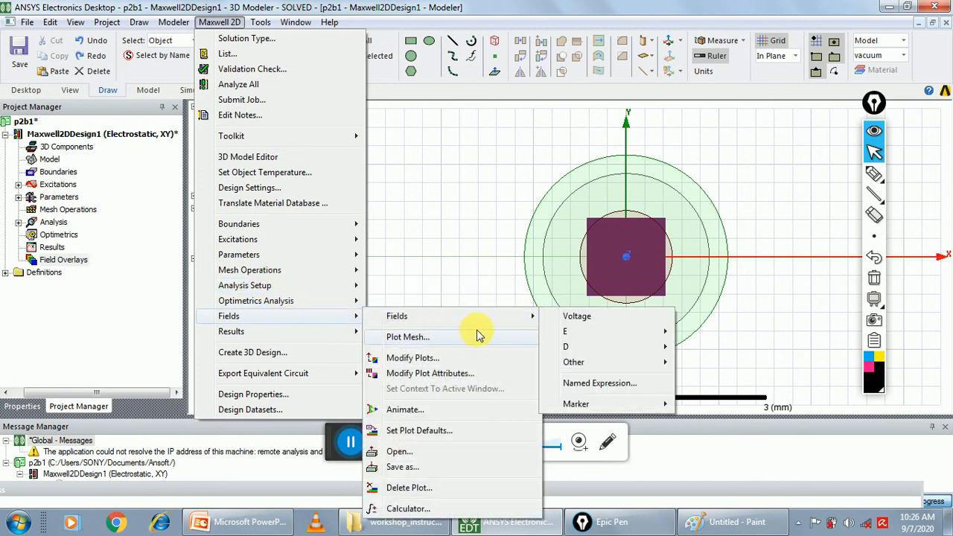
mouse_move(536, 319)
mouse_move(584, 341)
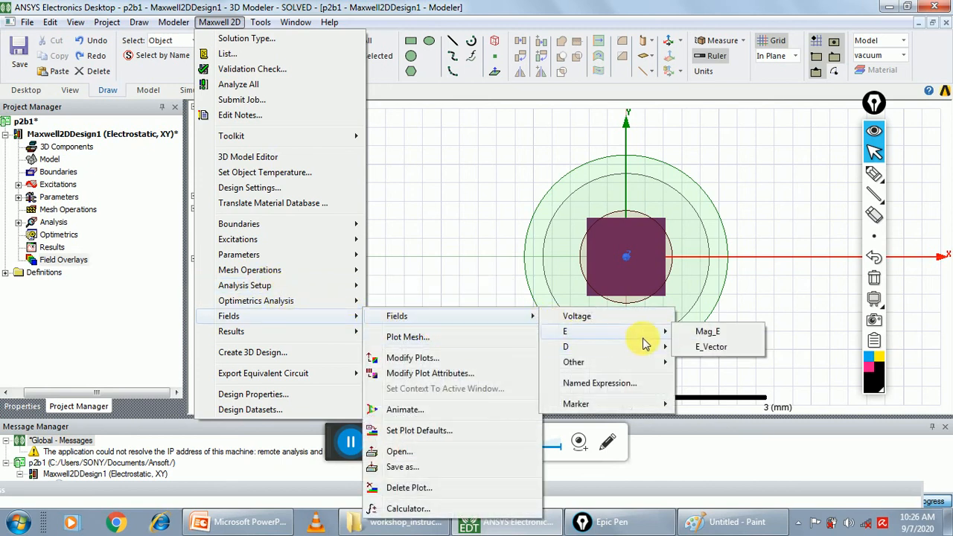
click(709, 347)
click(457, 381)
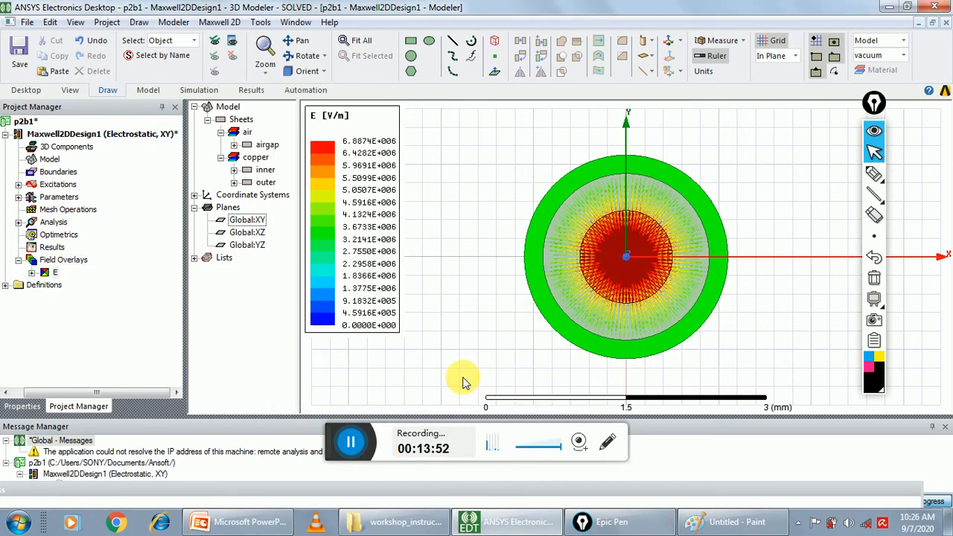